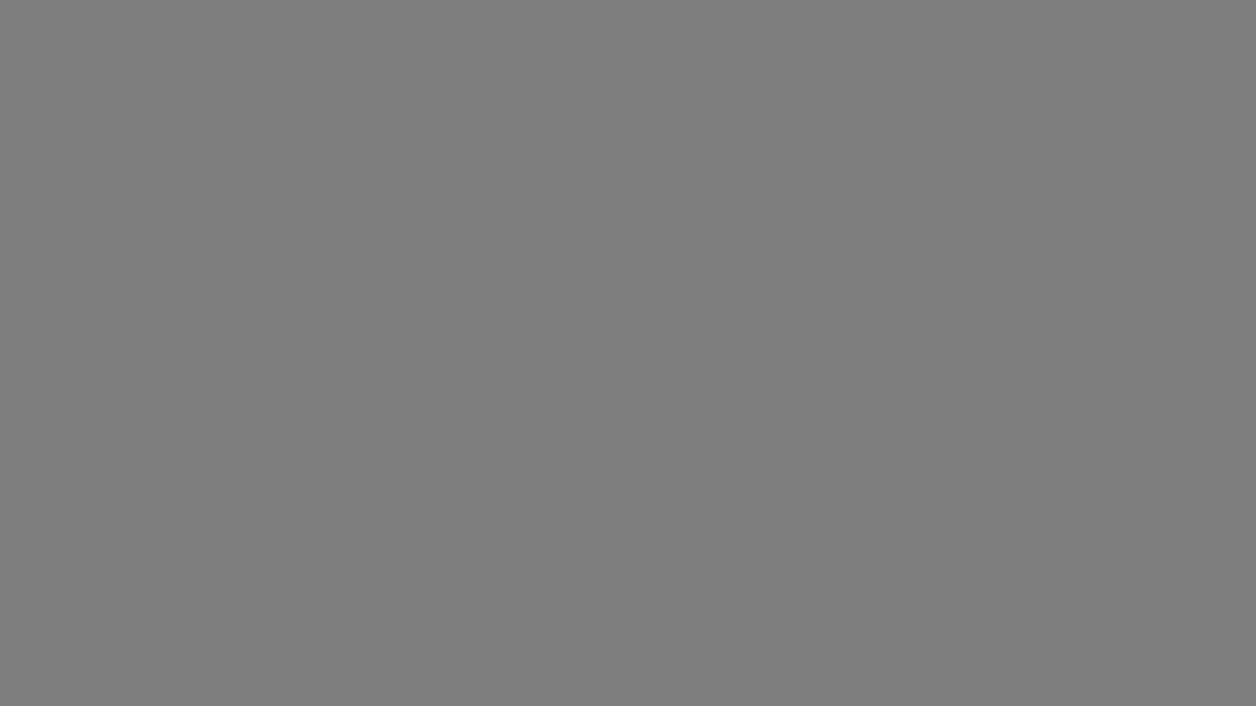
Duplicate the Background layer as 'Background copy' and hide the original Background layer.
scroll(495, 329, "up", 5)
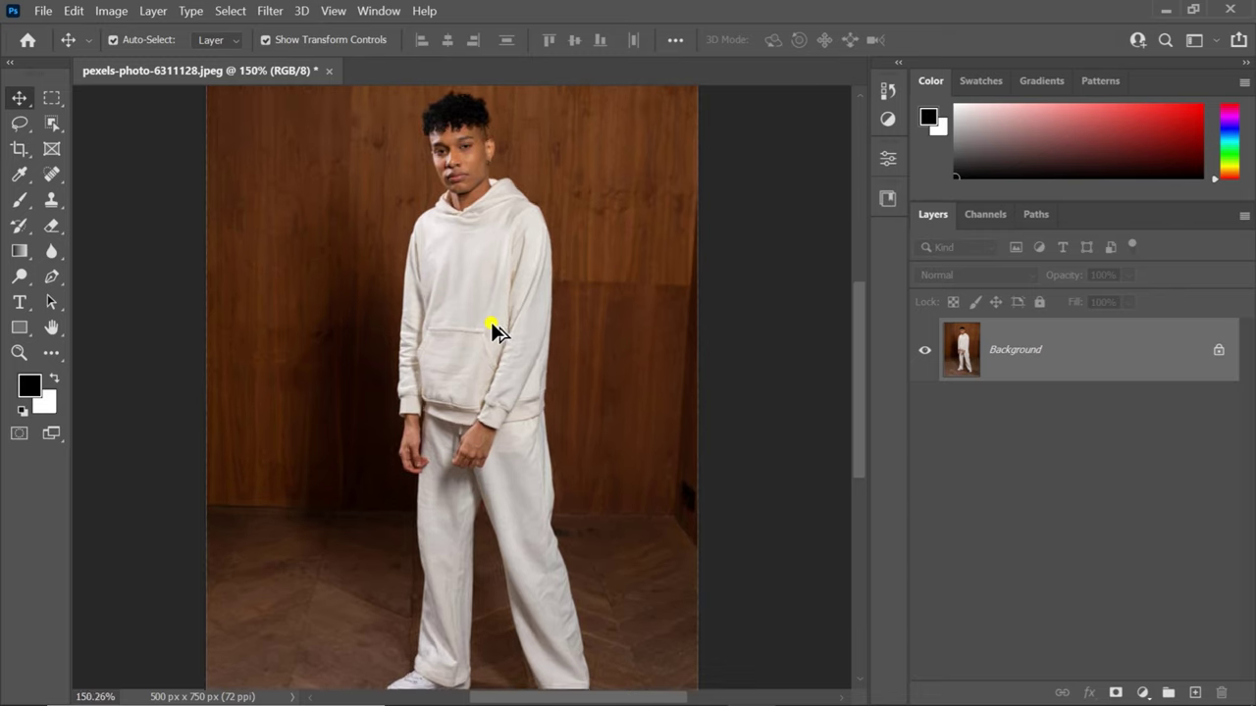
scroll(496, 329, "down", 4)
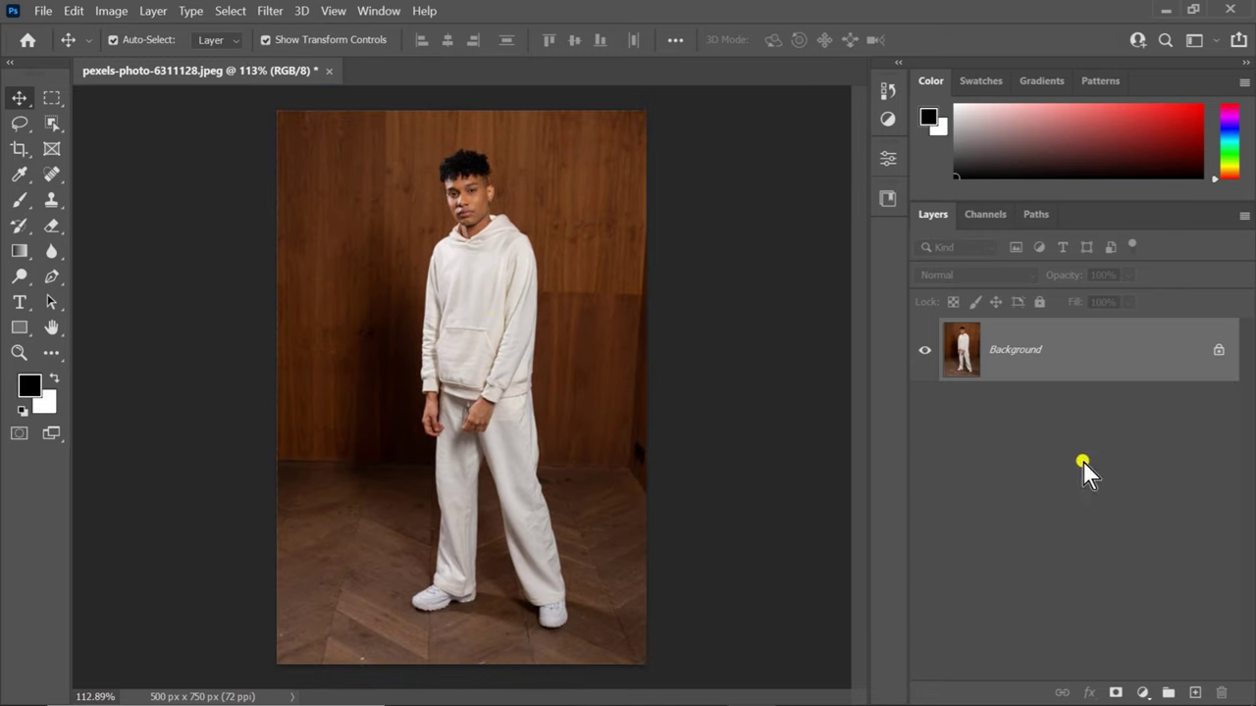
right_click(1032, 349)
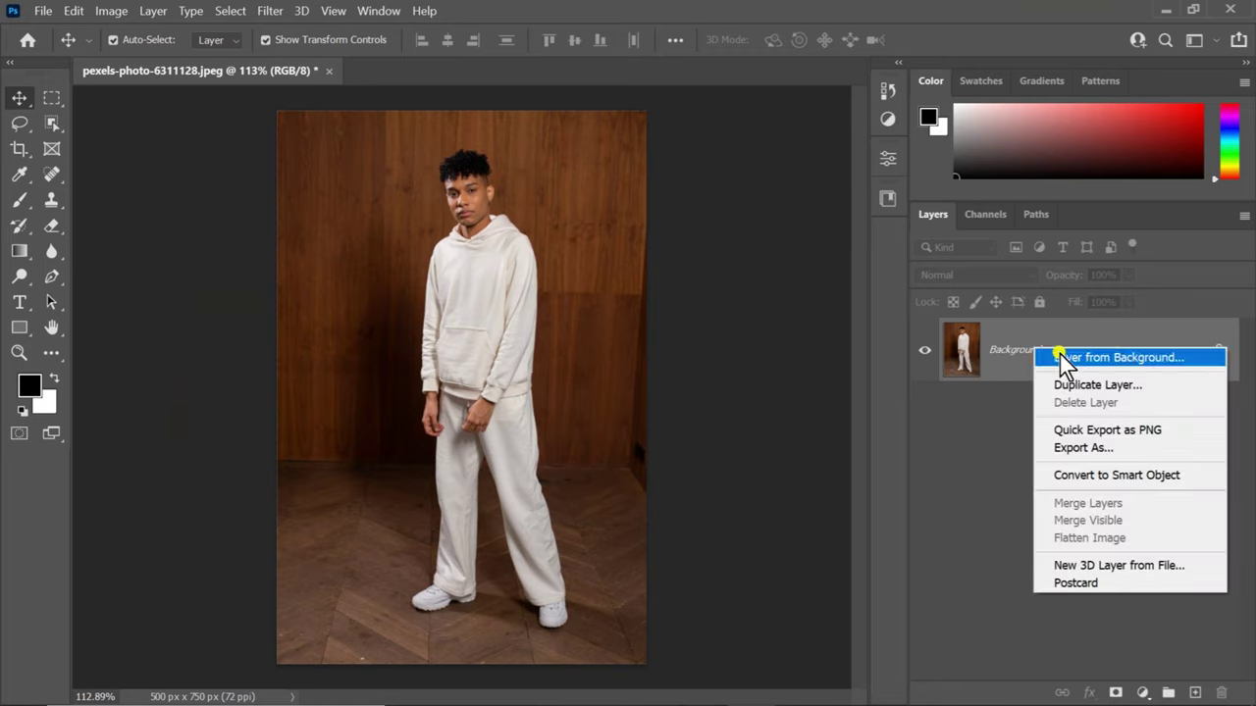
left_click(1014, 363)
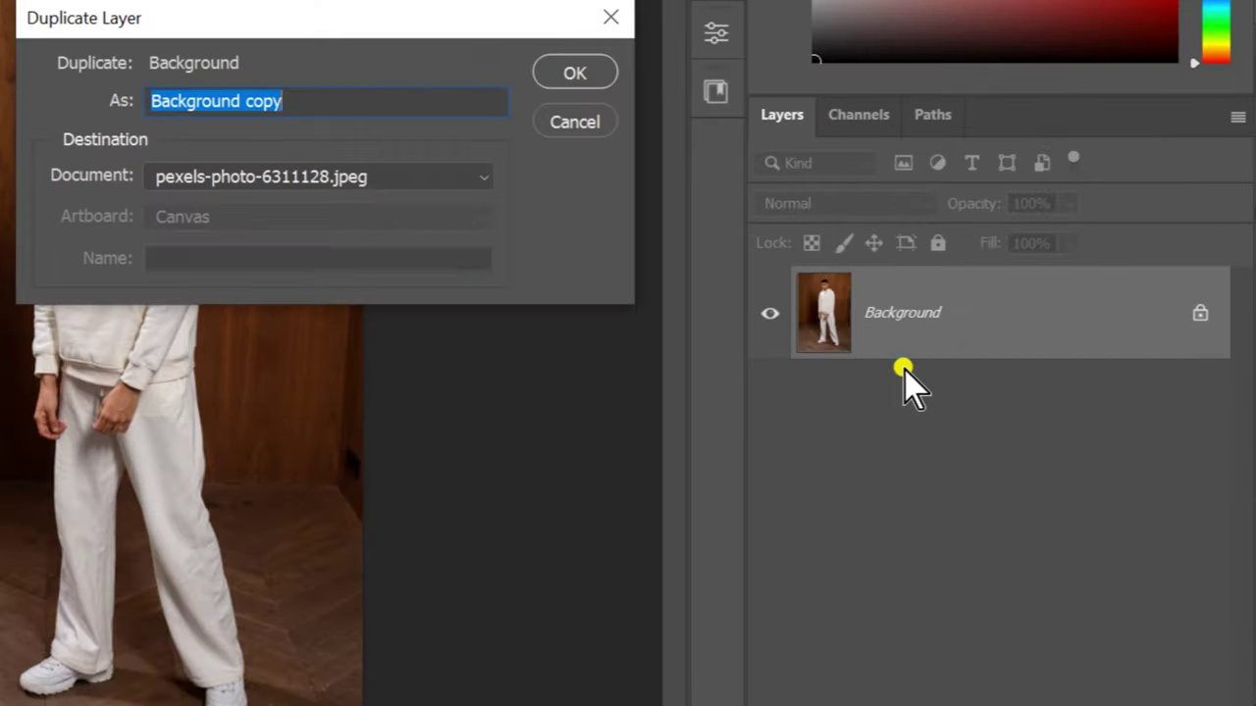
left_click(785, 243)
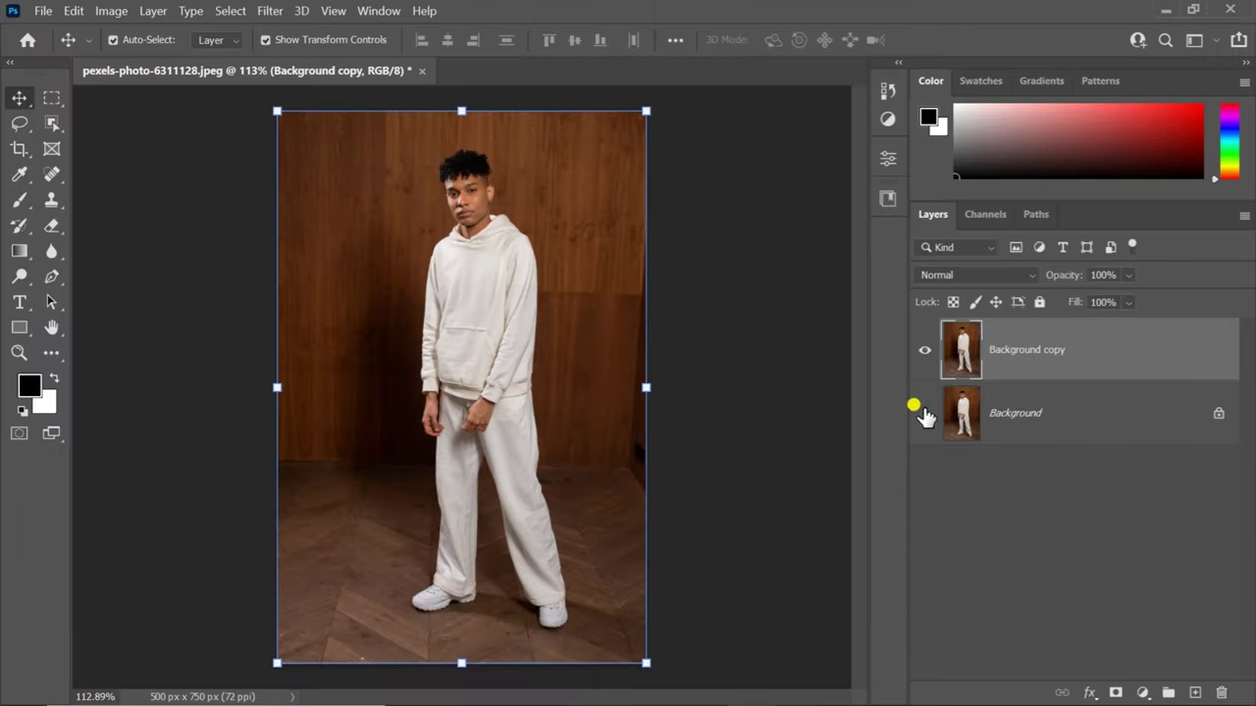
left_click(924, 413)
Box in the person in white with the Object Selection tool, selecting them from hair to sneakers.
key("w")
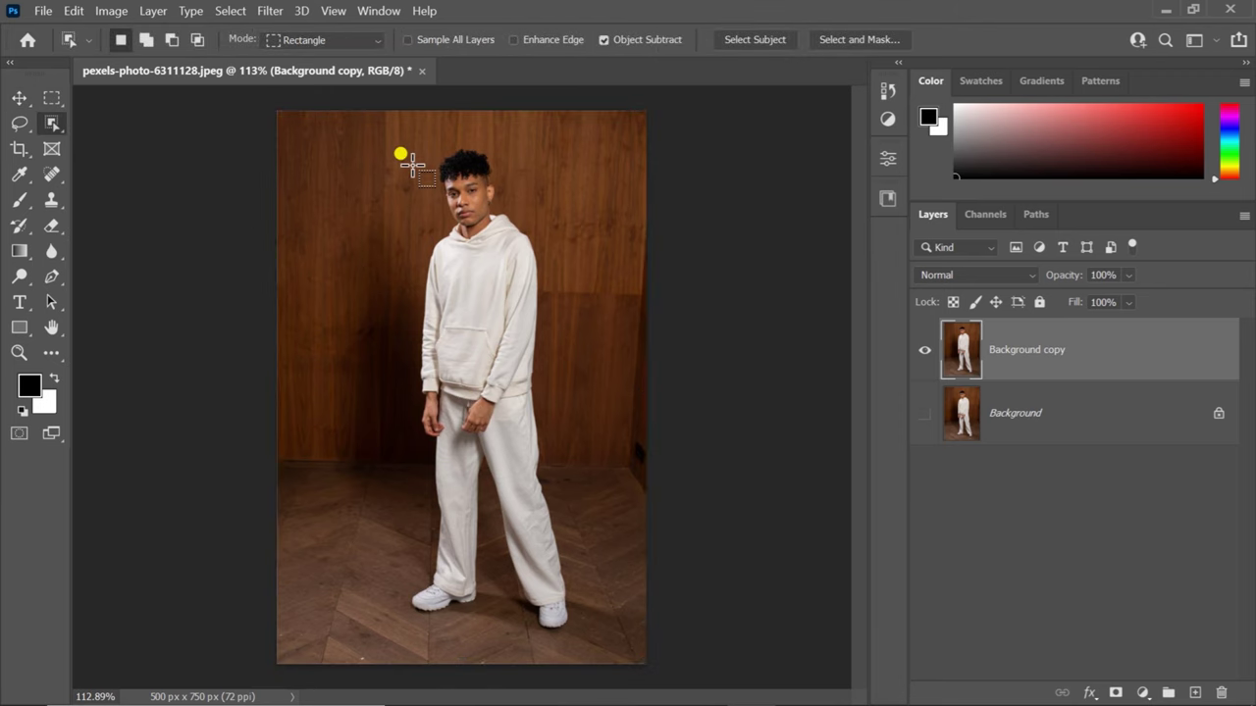
left_click_drag(395, 149, 577, 633)
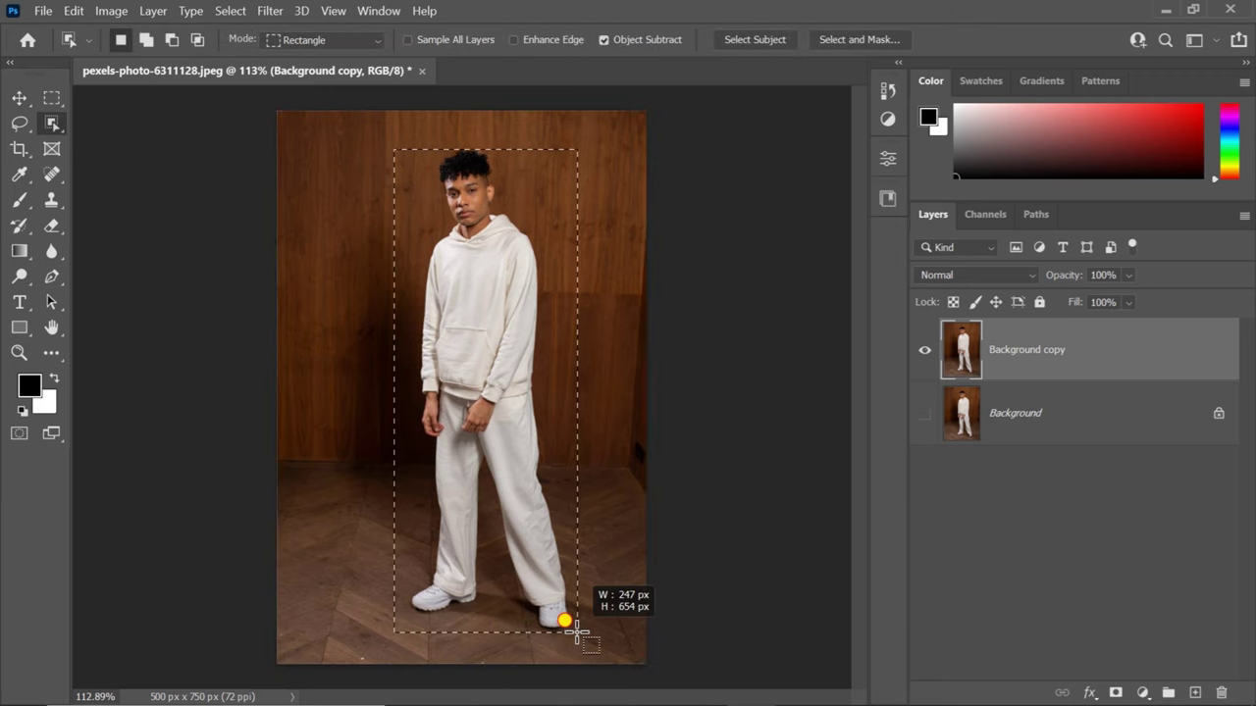
mouse_move(577, 632)
left_mouse_down()
mouse_move(541, 467)
mouse_move(569, 635)
left_mouse_up()
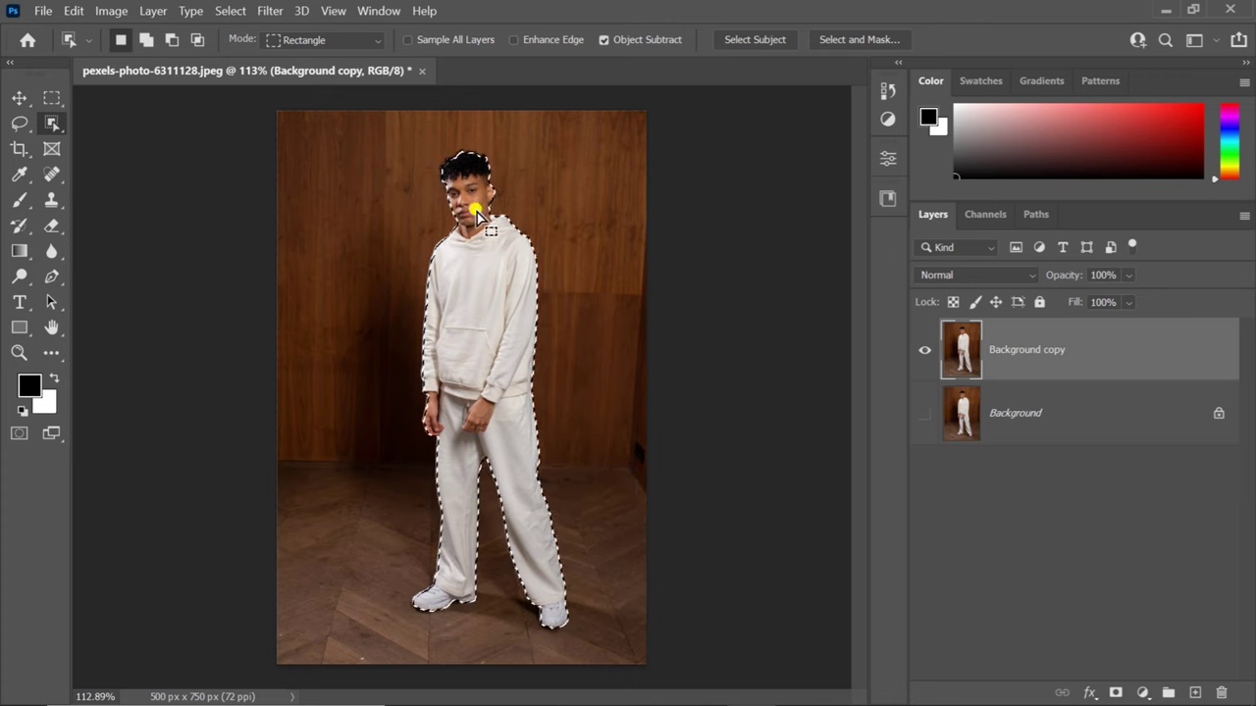
scroll(456, 181, "up", 1)
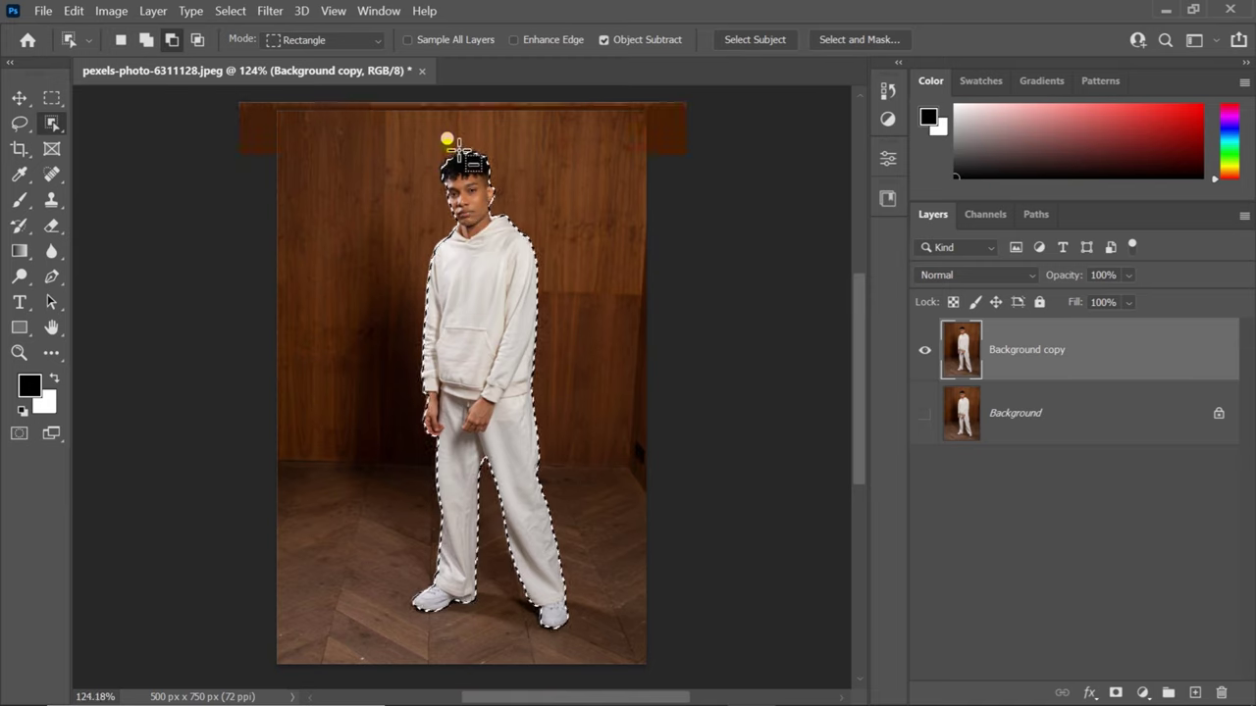
scroll(454, 181, "up", 2)
scroll(456, 180, "up", 2)
scroll(431, 147, "up", 1)
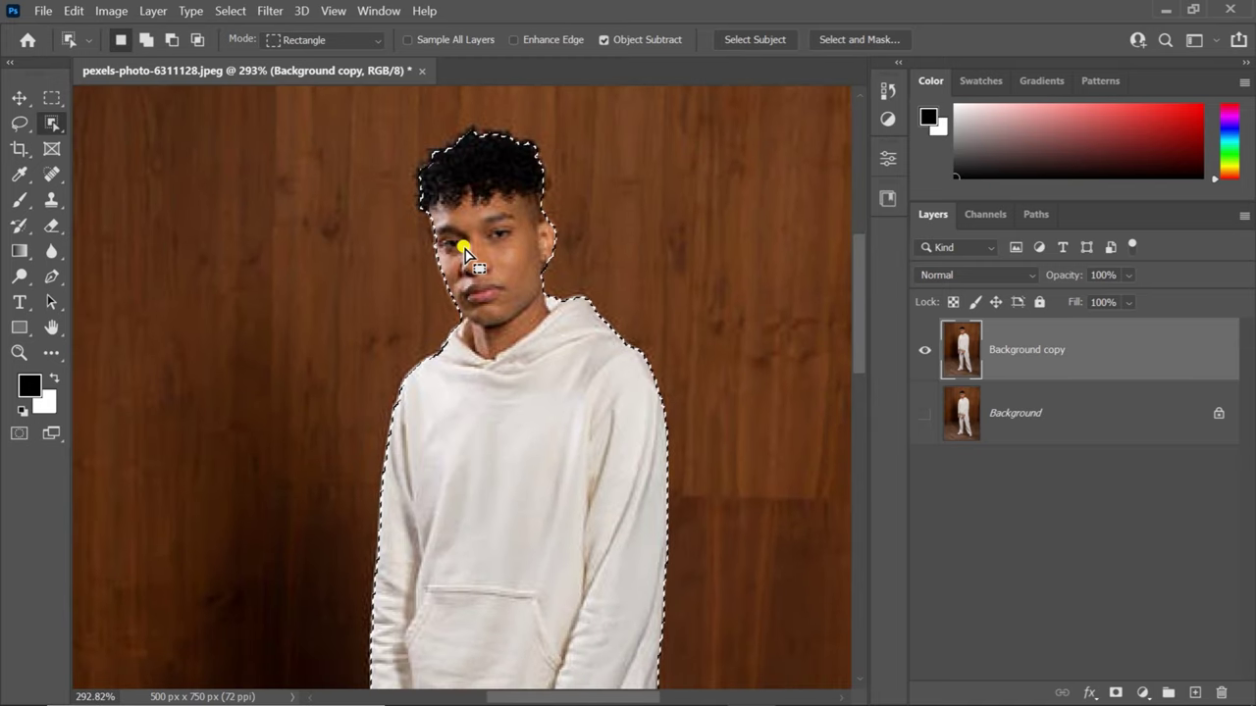
scroll(465, 245, "down", 1)
scroll(465, 243, "down", 1)
scroll(461, 243, "down", 1)
scroll(455, 243, "down", 1)
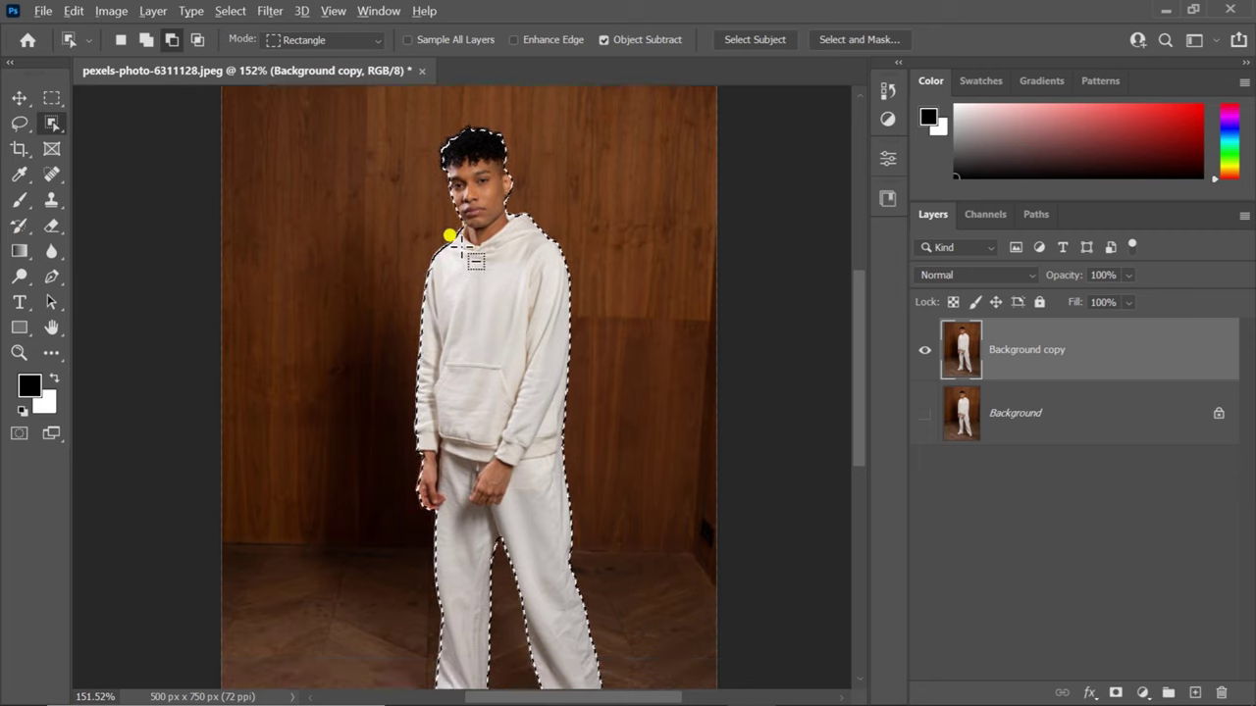
scroll(450, 238, "down", 1)
scroll(512, 351, "down", 1)
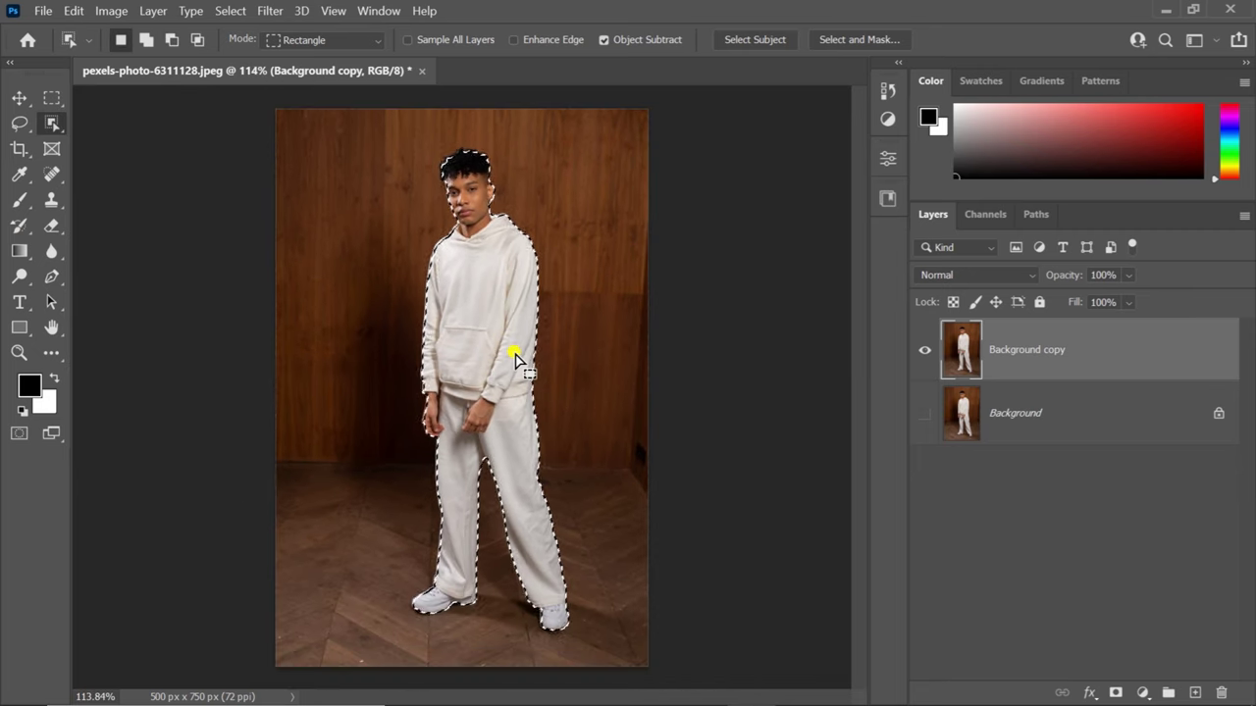
scroll(513, 351, "up", 1)
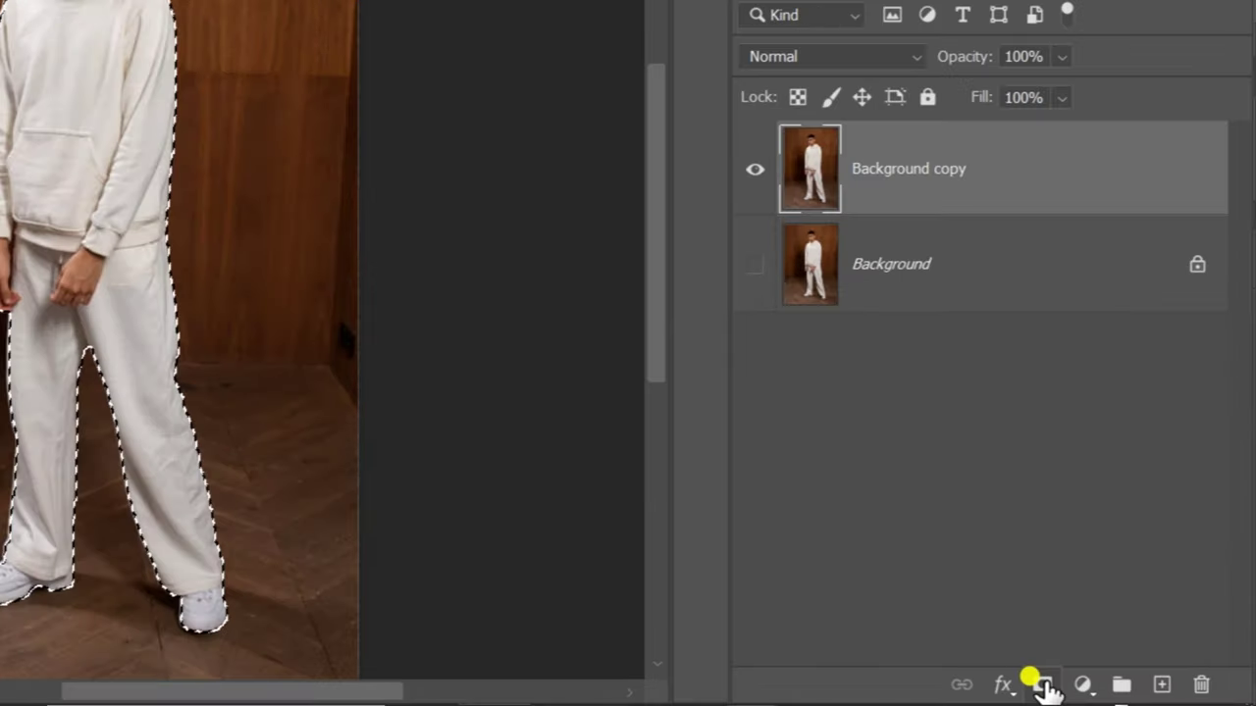
Add a layer mask to Background copy so only the selected person remains, then switch to the Move tool.
left_click(1116, 692)
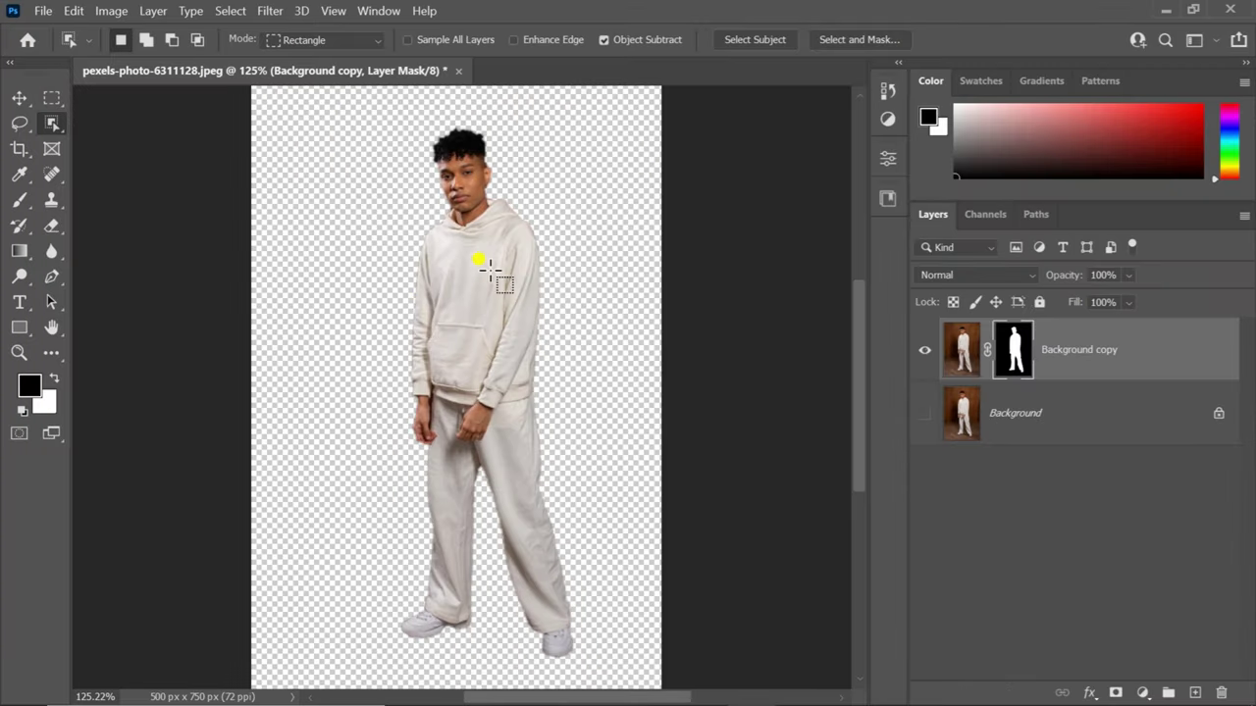
scroll(490, 258, "up", 2)
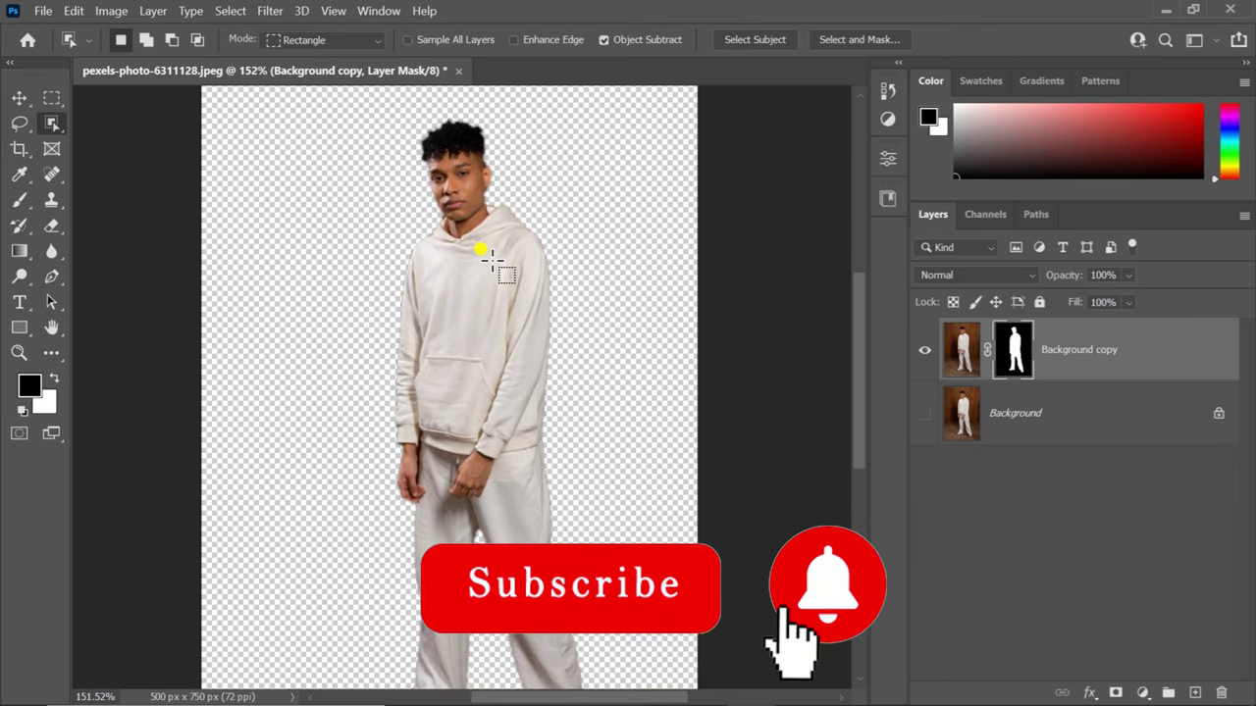
left_click(18, 99)
left_click(593, 386)
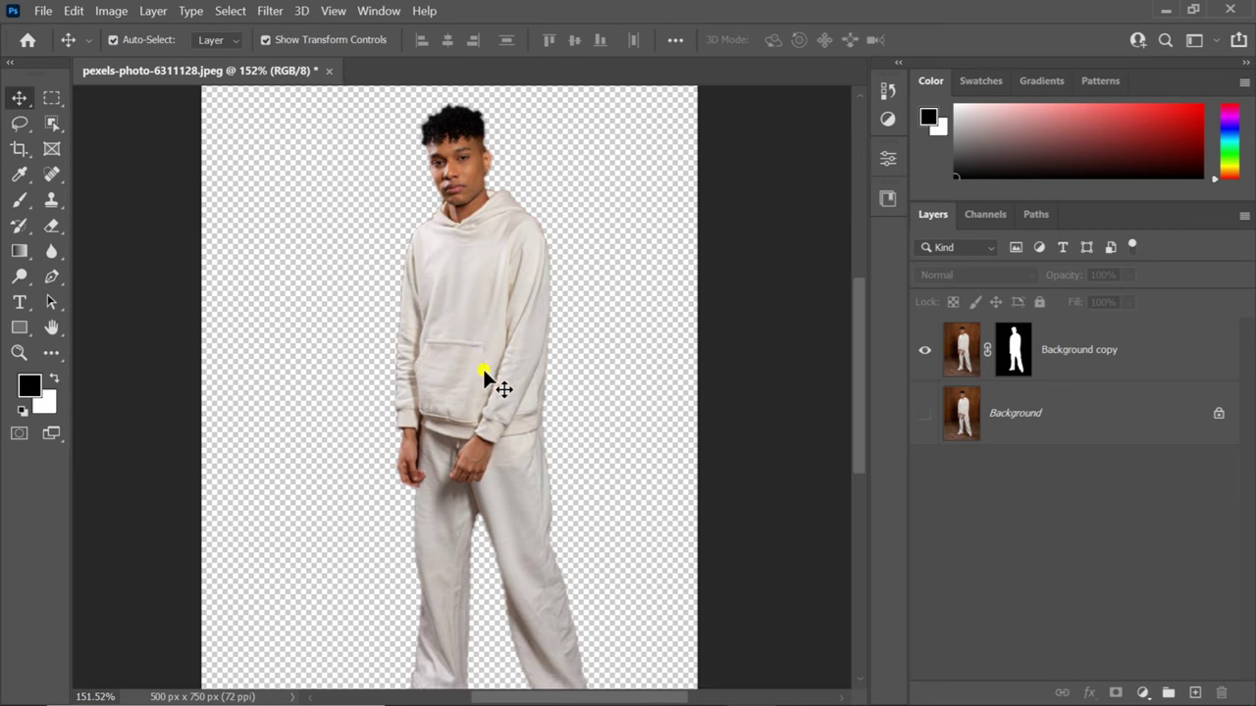
Zoom in and pan around the cut-out person to inspect the mask edges near the head.
scroll(560, 363, "up", 2)
scroll(540, 366, "up", 2)
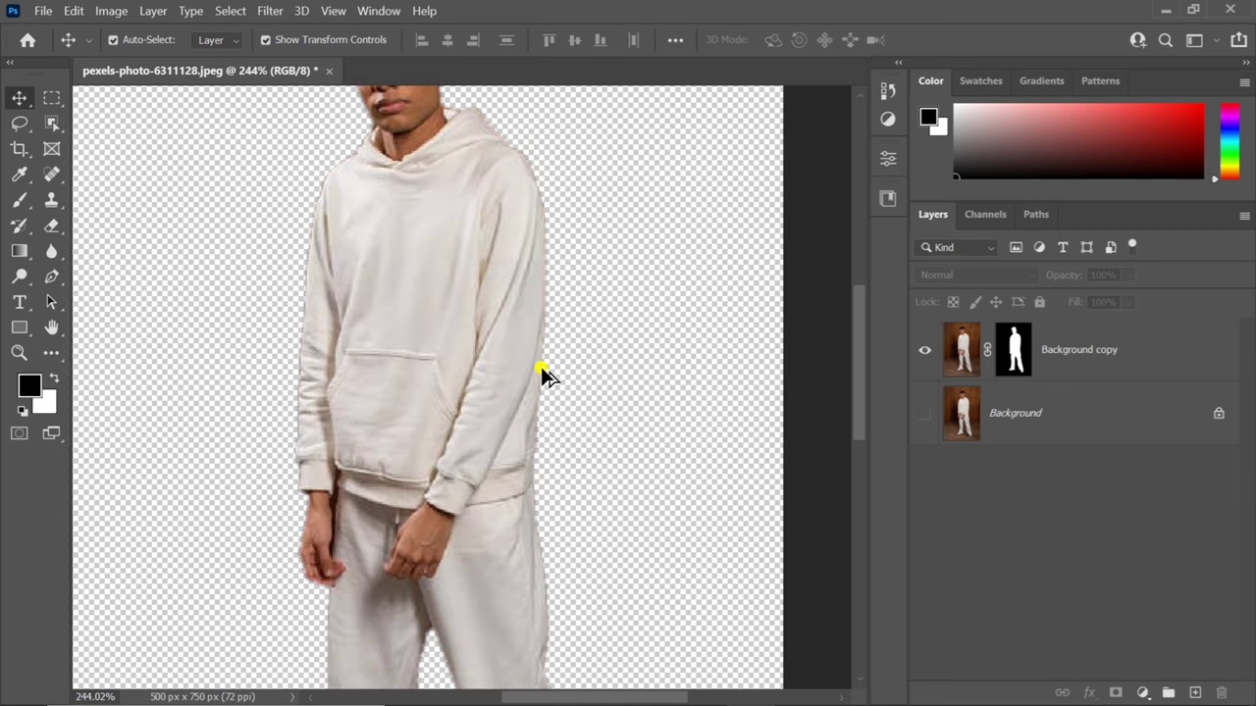
scroll(548, 341, "up", 1)
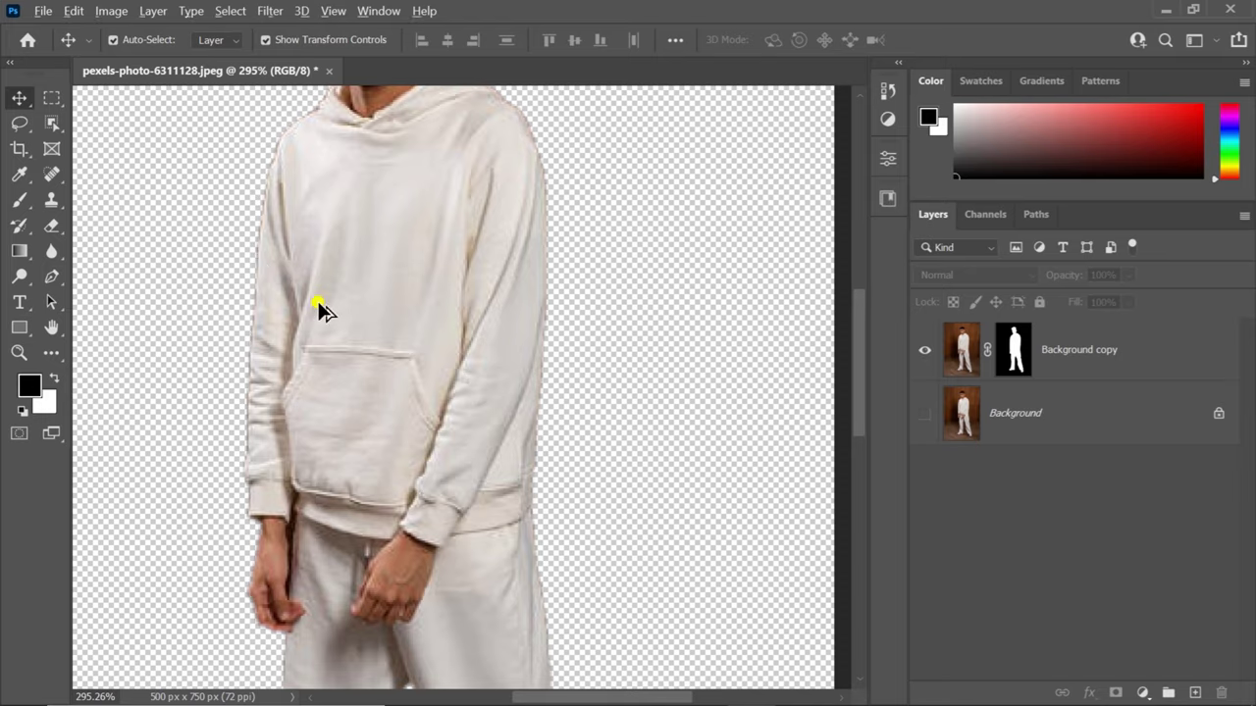
scroll(317, 308, "down", 2)
left_click_drag(402, 390, 448, 406)
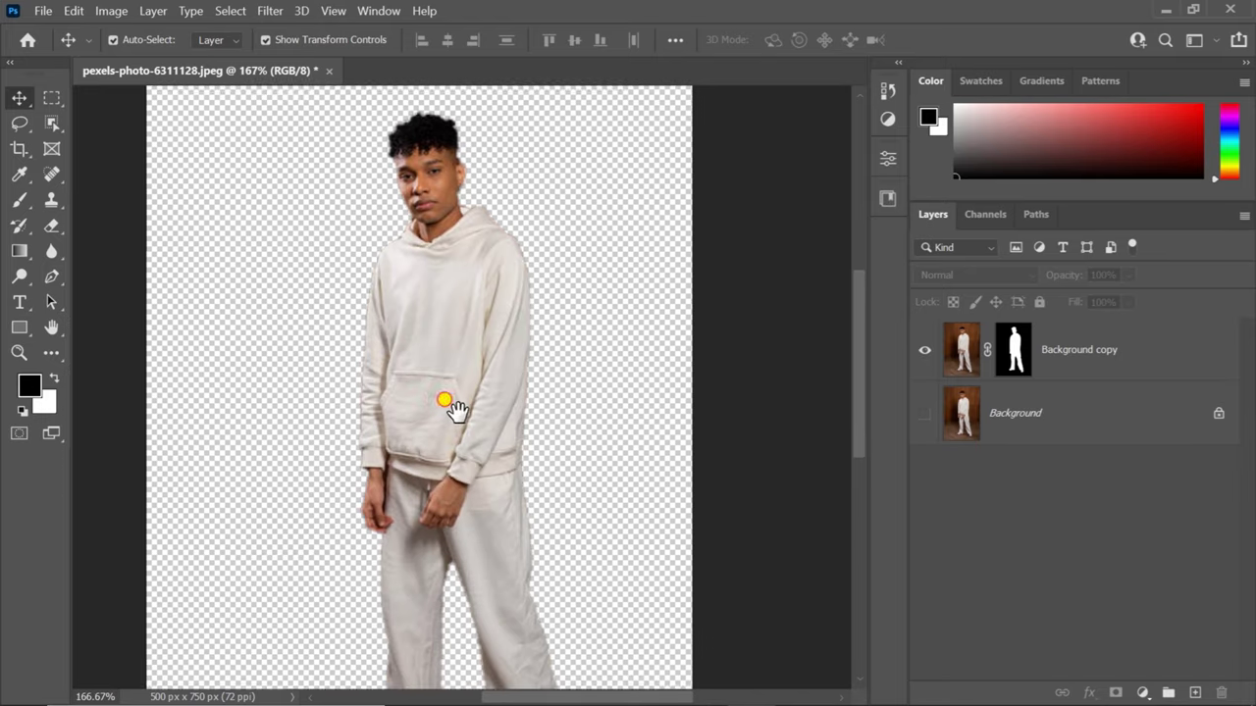
scroll(467, 363, "up", 2)
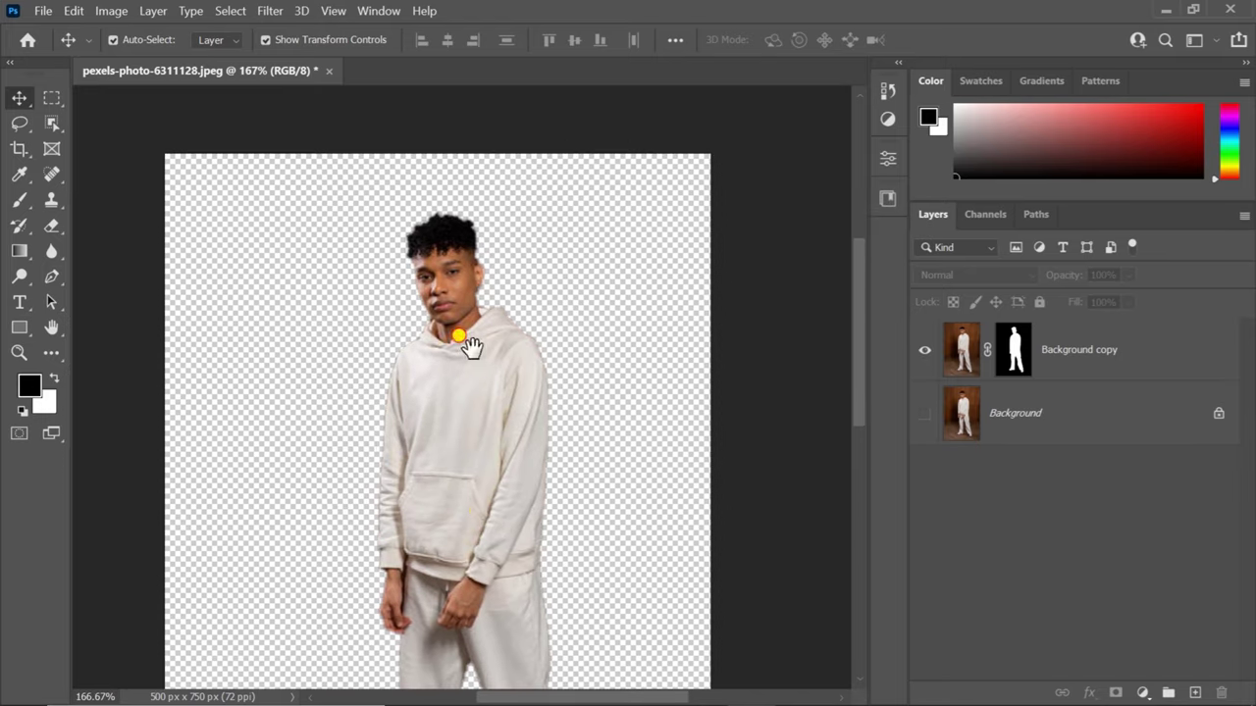
scroll(466, 343, "up", 1)
left_click_drag(475, 442, 457, 396)
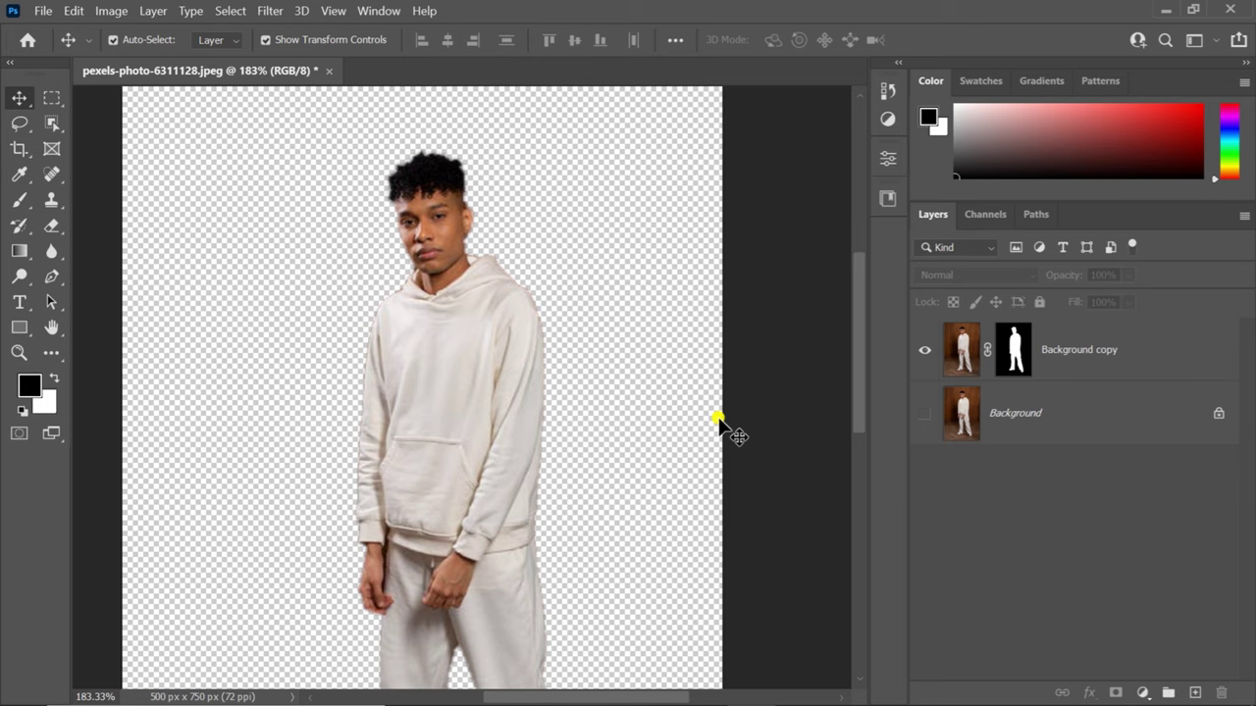
key("ctrl+alt+r")
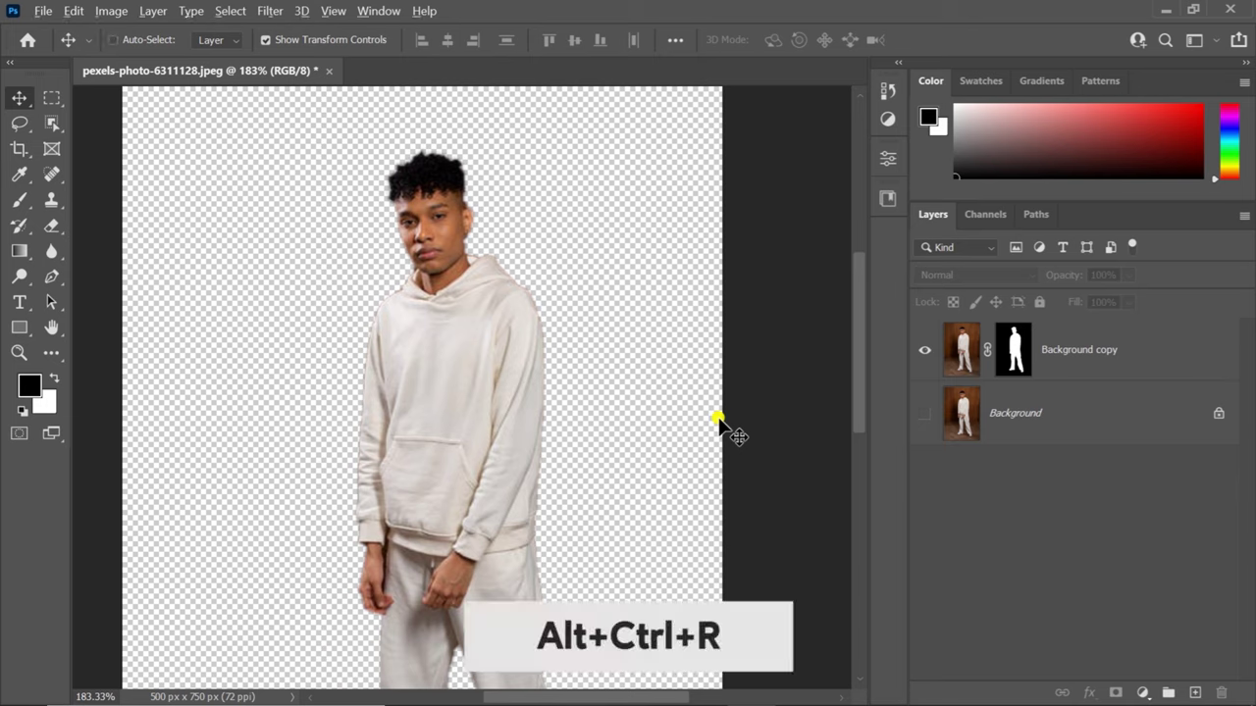
Select the Background copy layer and open Select > Select and Mask for the cutout.
left_click(962, 340)
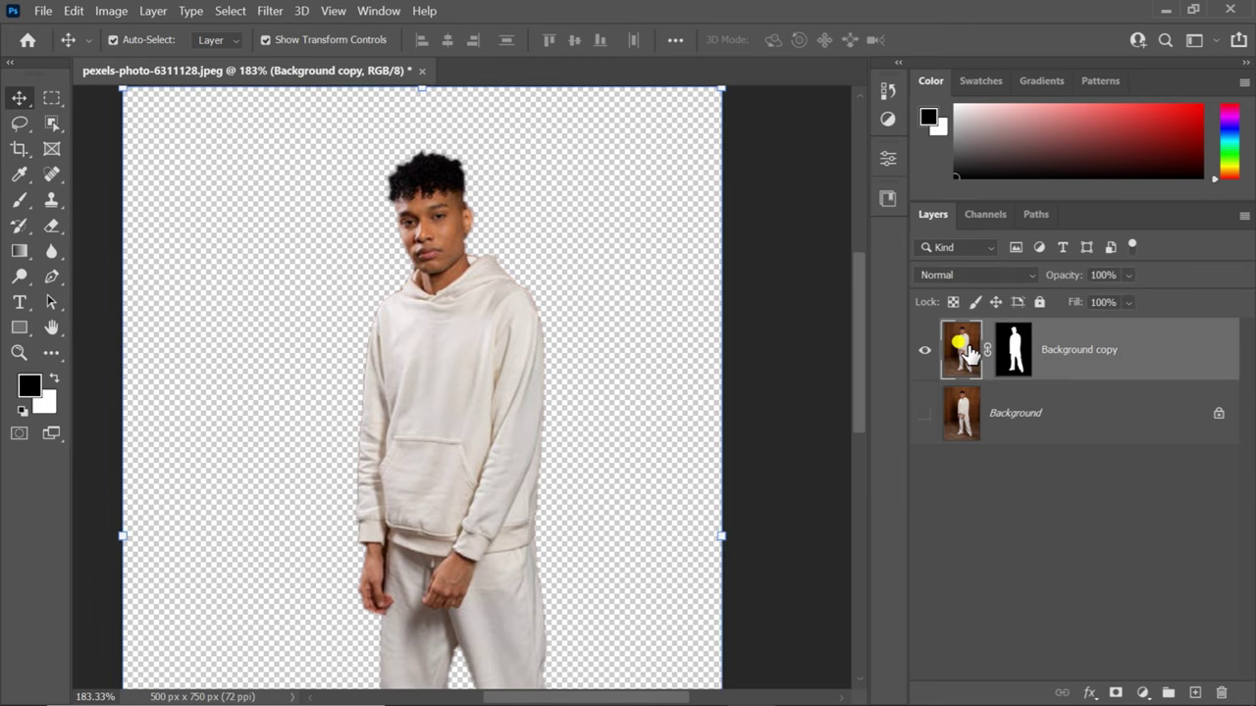
key("ctrl+alt+r")
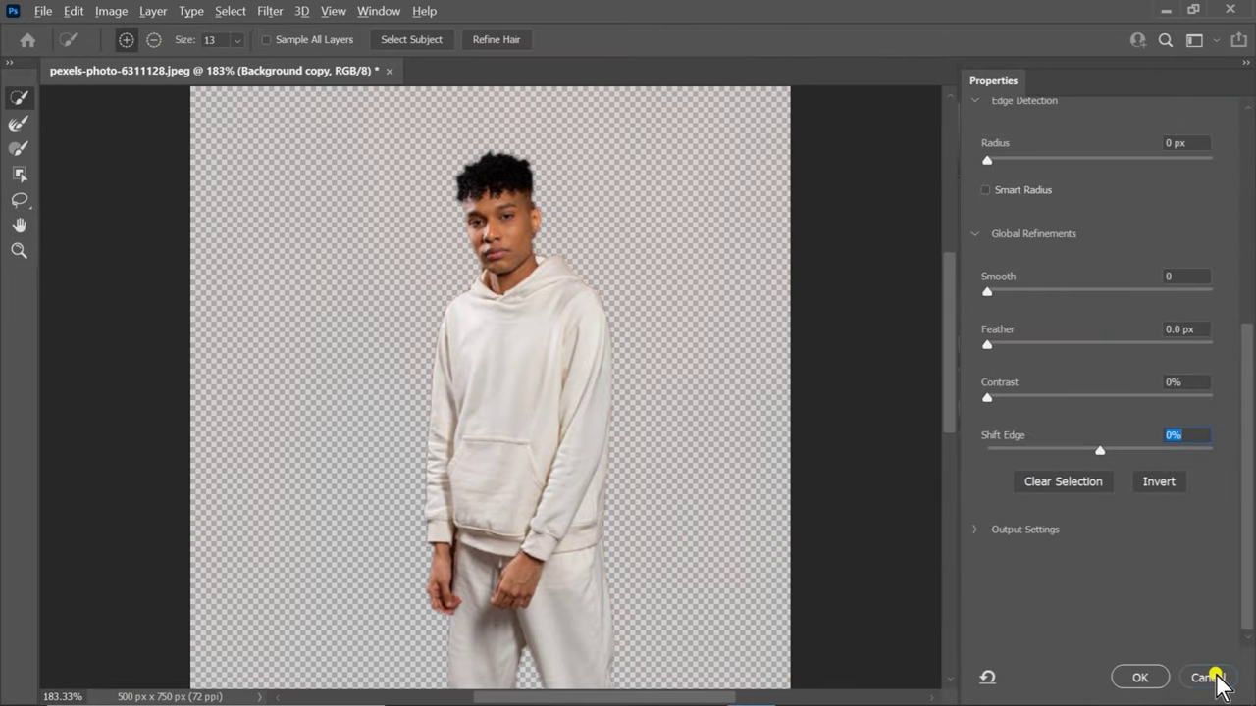
left_click(1217, 675)
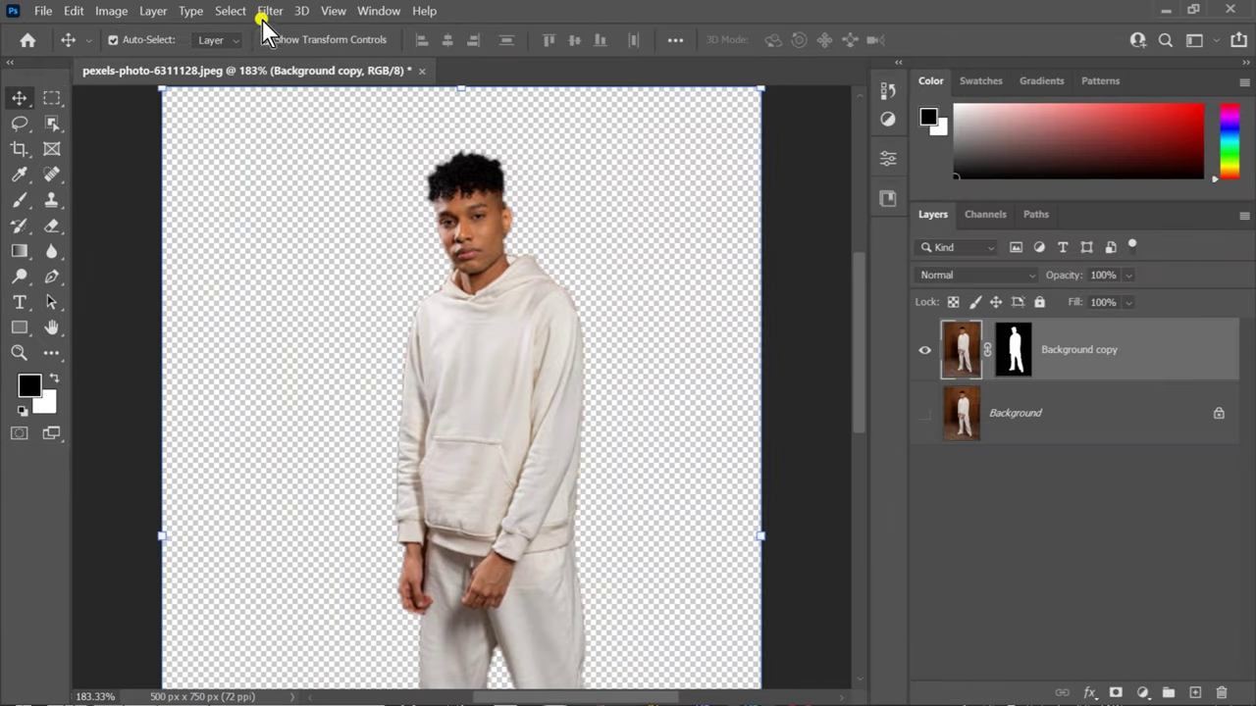
left_click(225, 14)
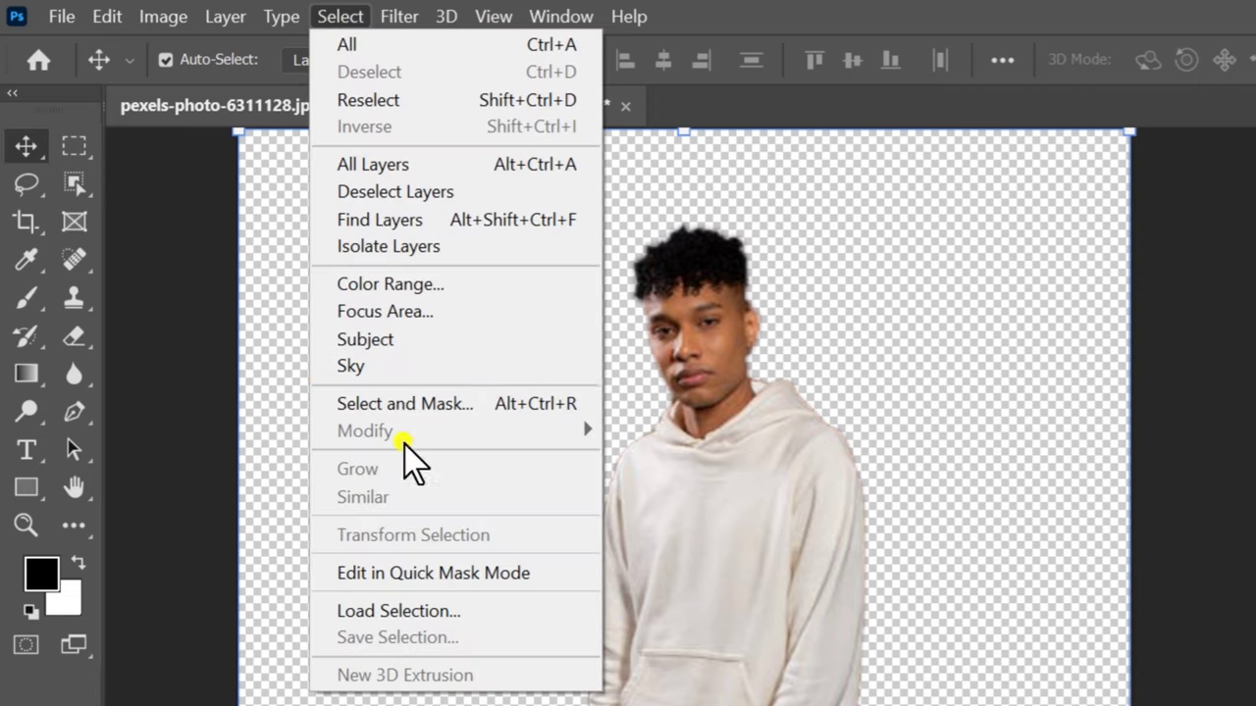
left_click(462, 406)
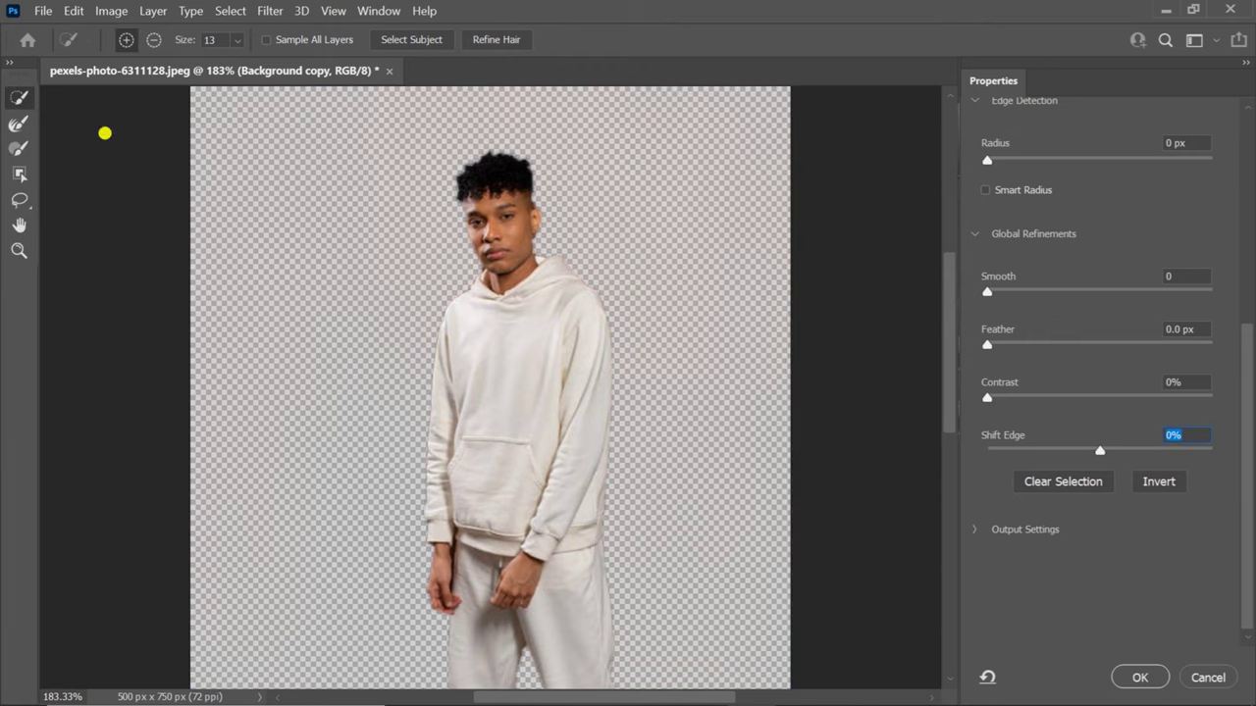
Lower the view Transparency to about 35% to reveal the original wooden background.
left_click(20, 131)
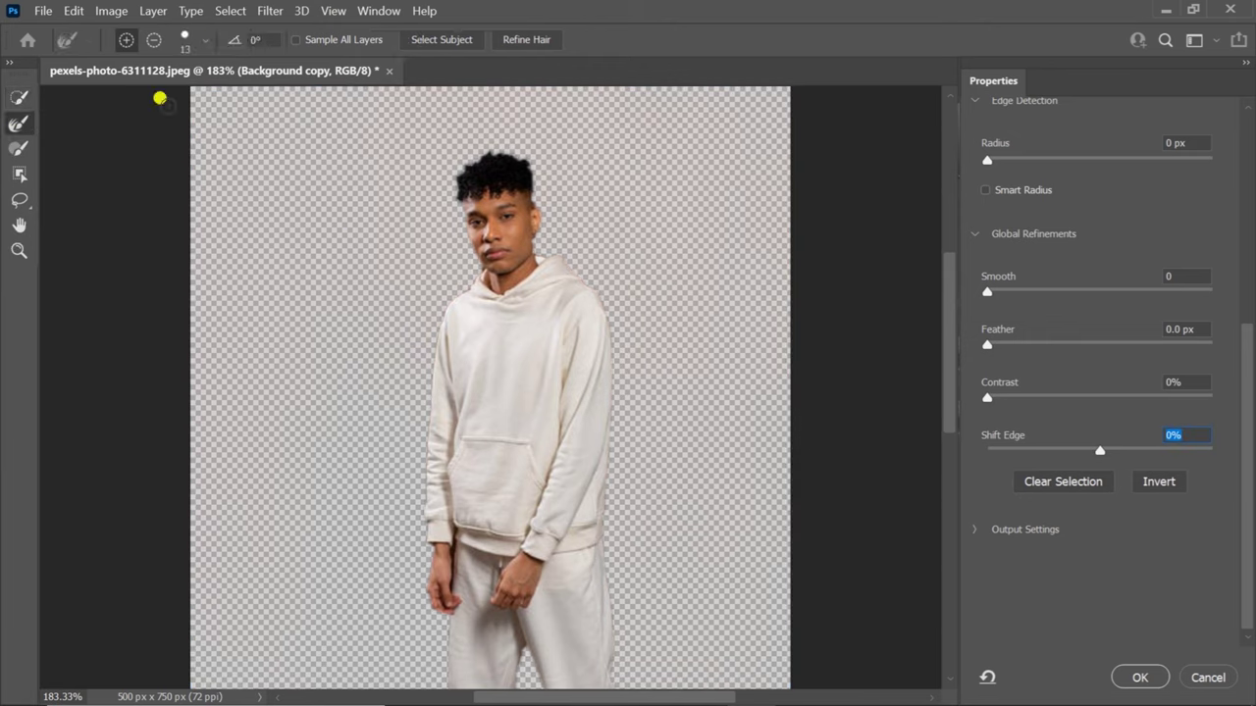
left_click(20, 97)
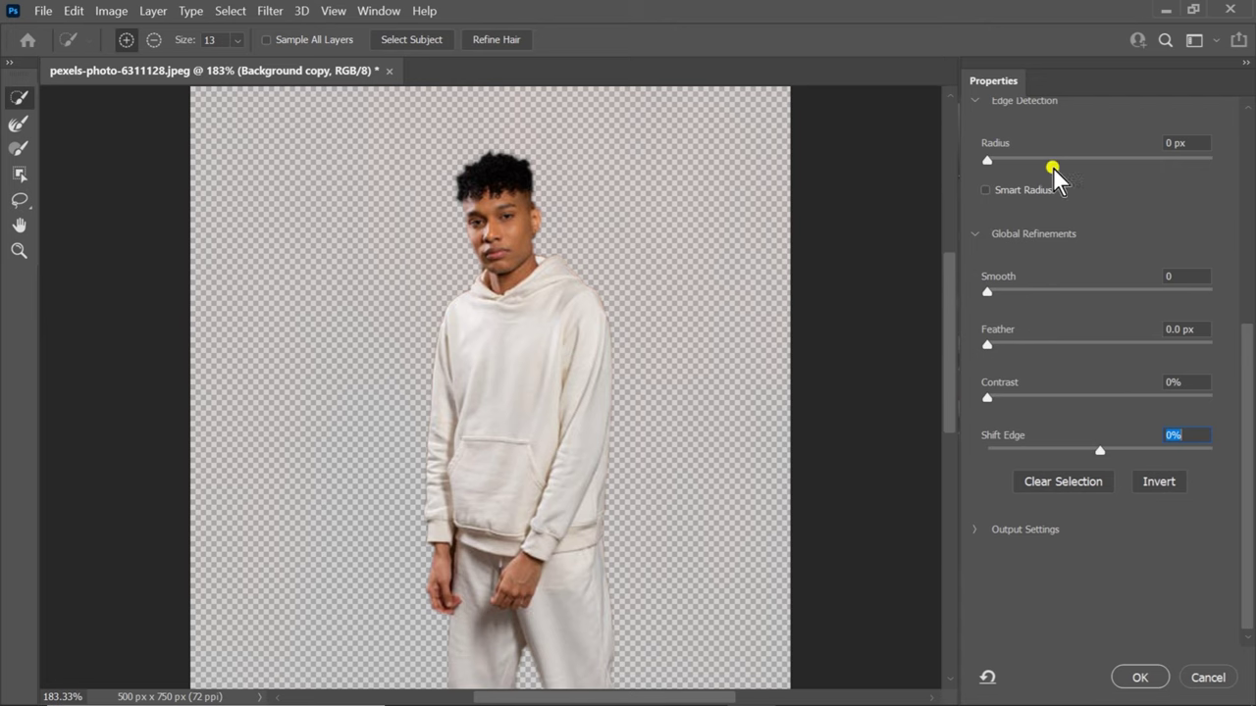
scroll(1129, 245, "up", 1)
scroll(1130, 251, "up", 2)
scroll(1130, 251, "up", 2)
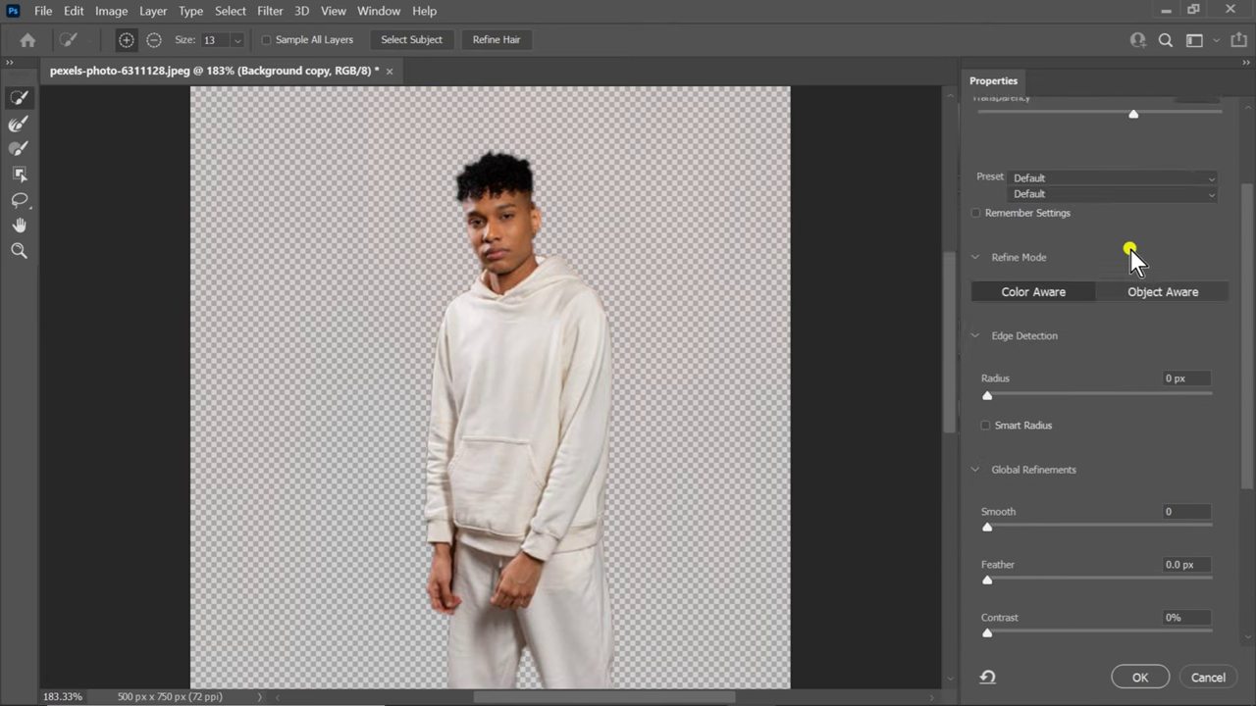
scroll(1130, 251, "up", 2)
scroll(1130, 251, "up", 2)
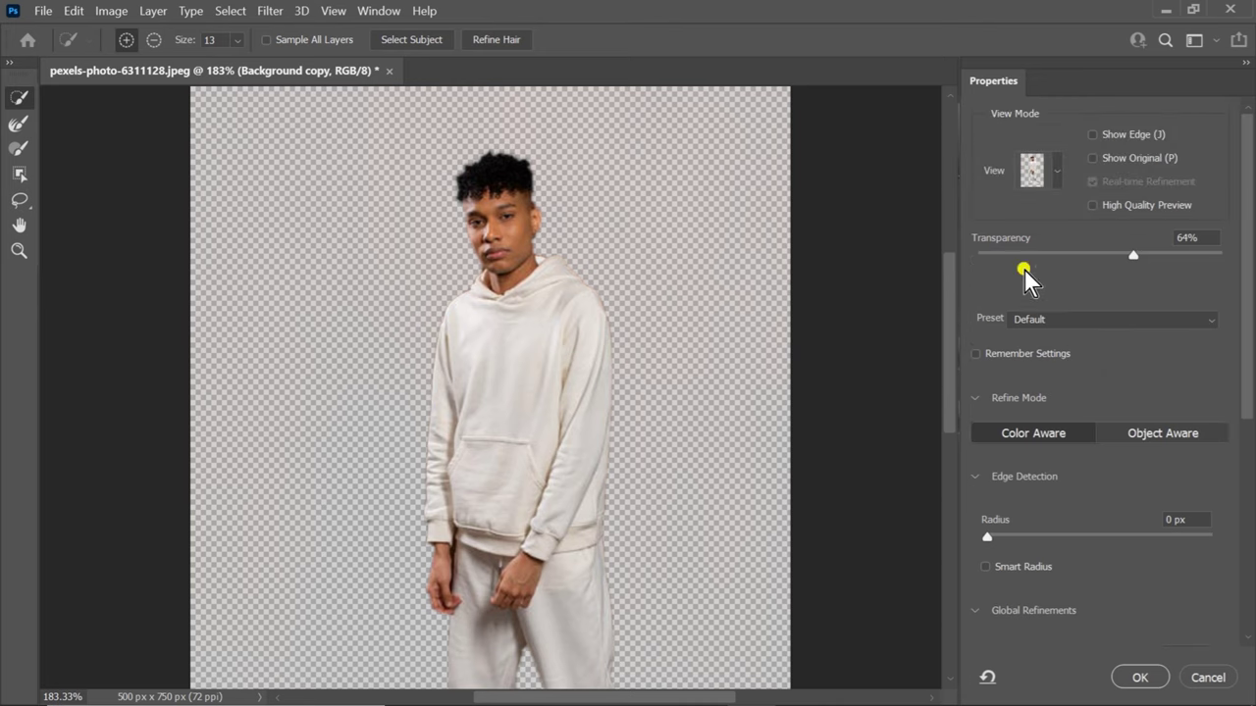
mouse_move(1125, 255)
left_mouse_down()
mouse_move(979, 279)
mouse_move(1082, 267)
mouse_move(1129, 281)
mouse_move(1072, 252)
left_mouse_up()
Set the Refine Mode to Color Aware.
scroll(1126, 280, "down", 1)
scroll(1084, 260, "down", 1)
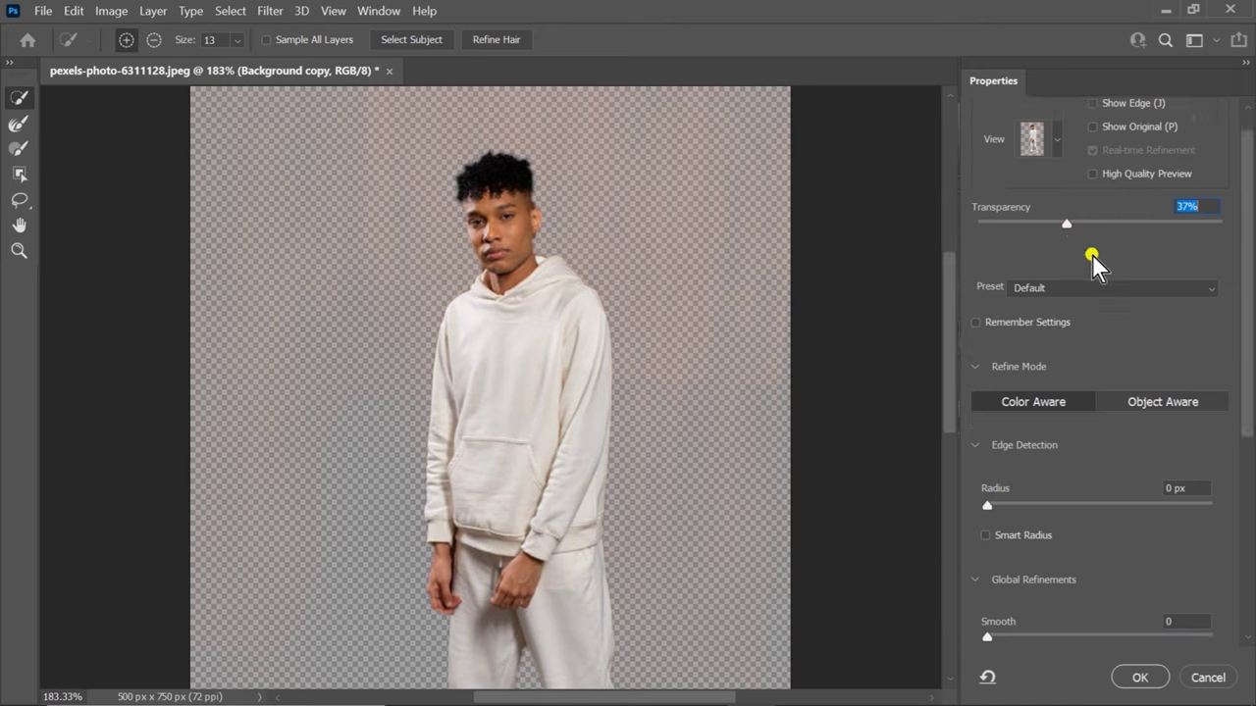
scroll(1093, 255, "down", 2)
scroll(1128, 300, "down", 1)
scroll(1138, 314, "down", 1)
scroll(1138, 314, "down", 2)
scroll(1138, 314, "down", 2)
scroll(1138, 314, "down", 3)
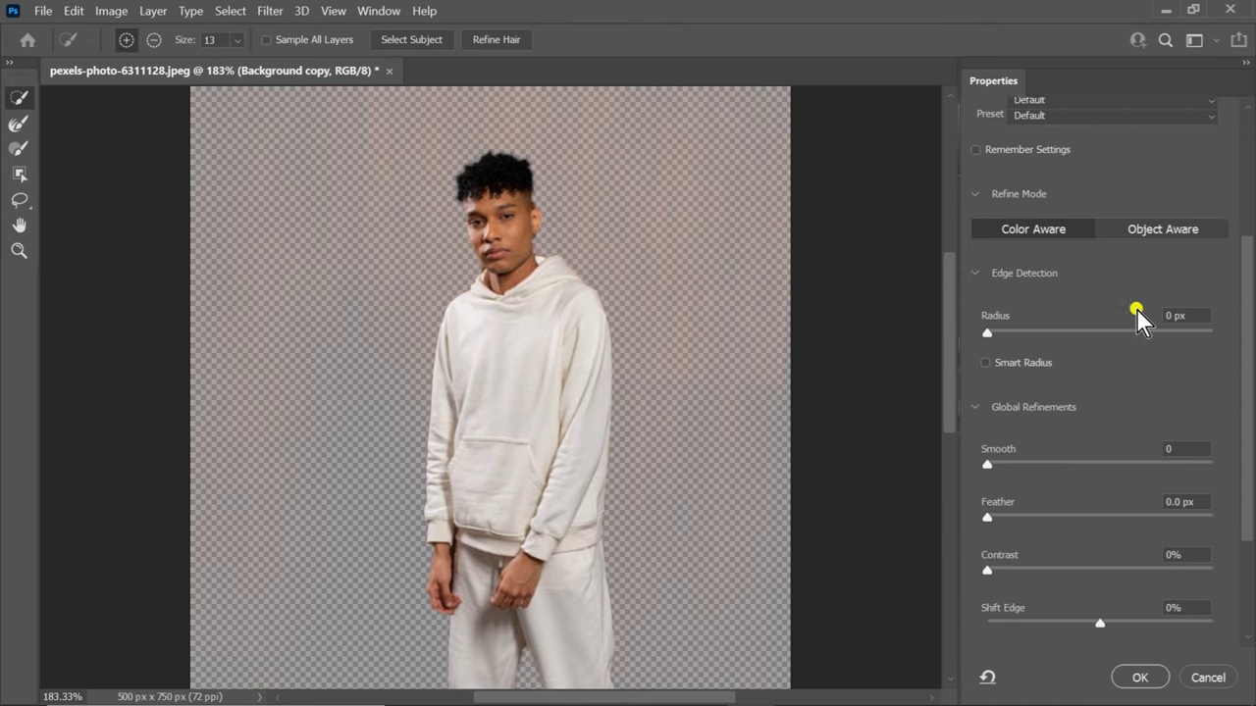
scroll(1138, 314, "down", 1)
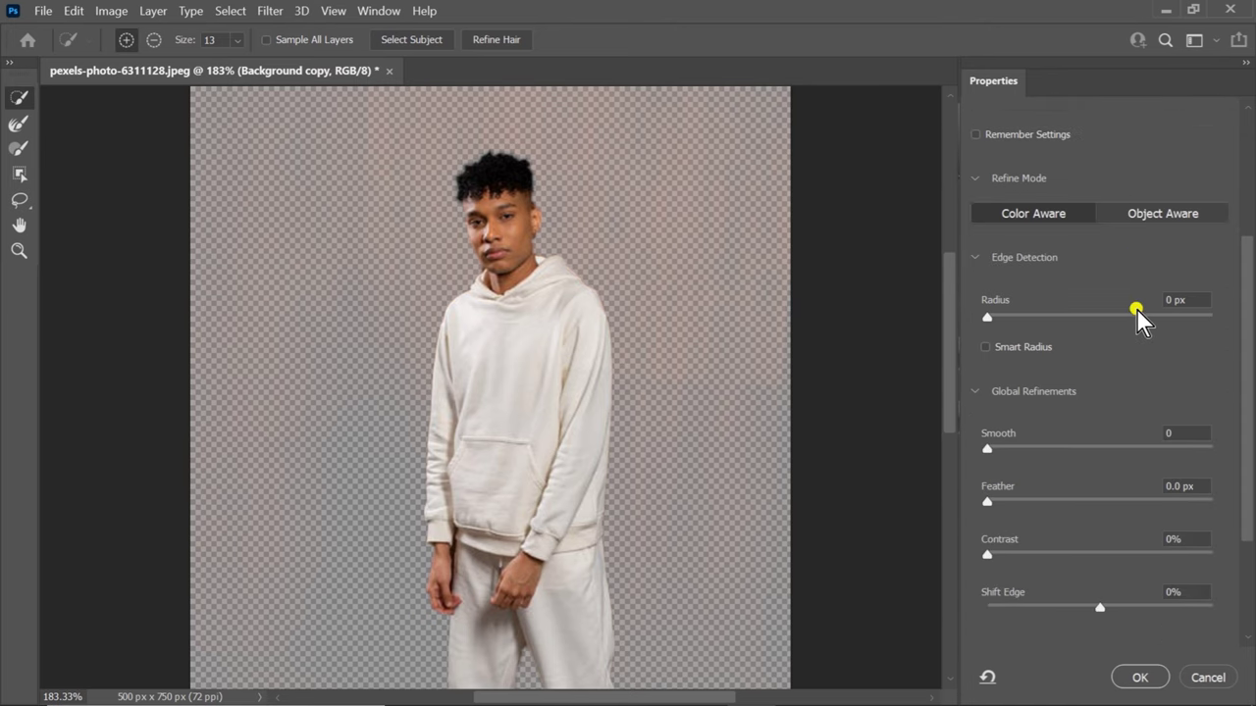
left_click(1052, 232)
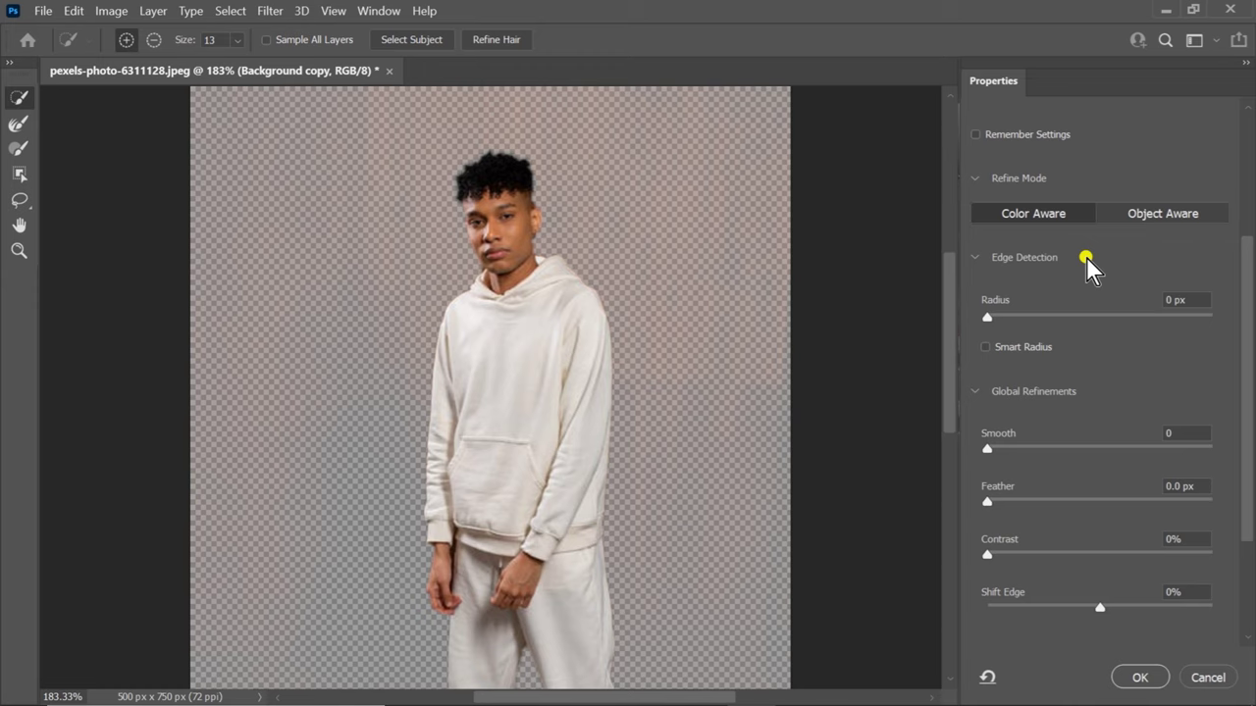
scroll(1087, 263, "down", 1)
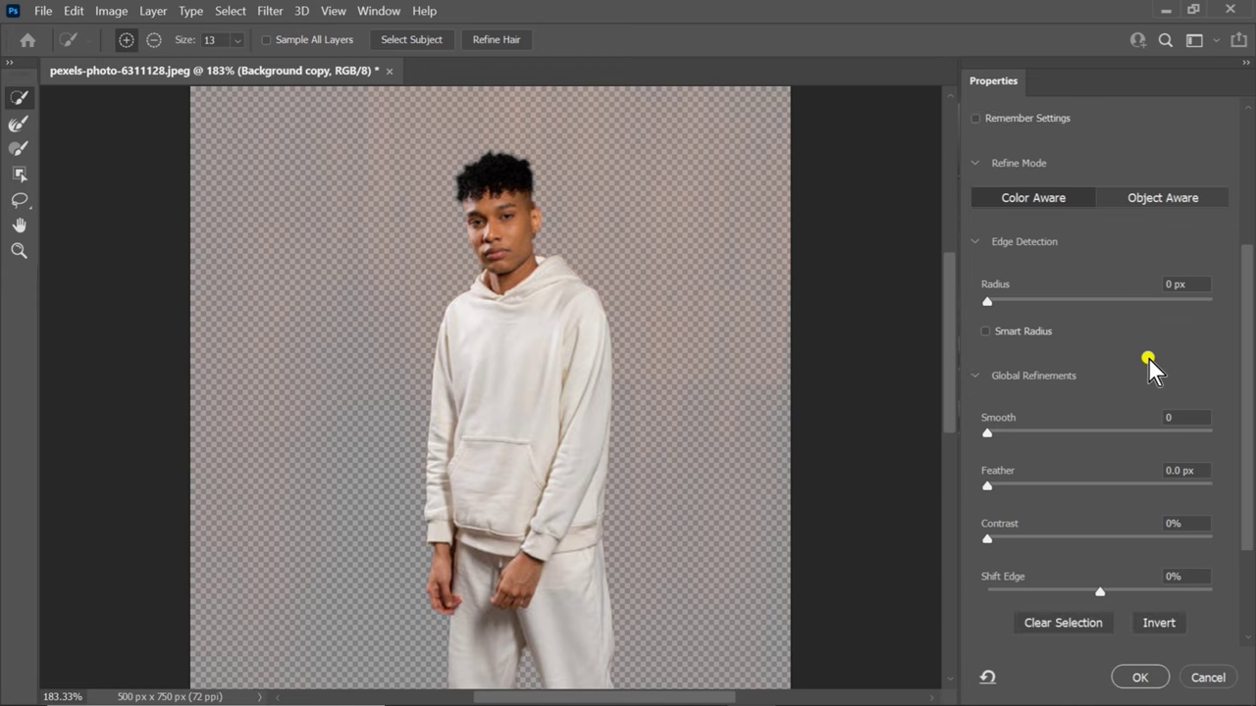
scroll(1146, 356, "down", 1)
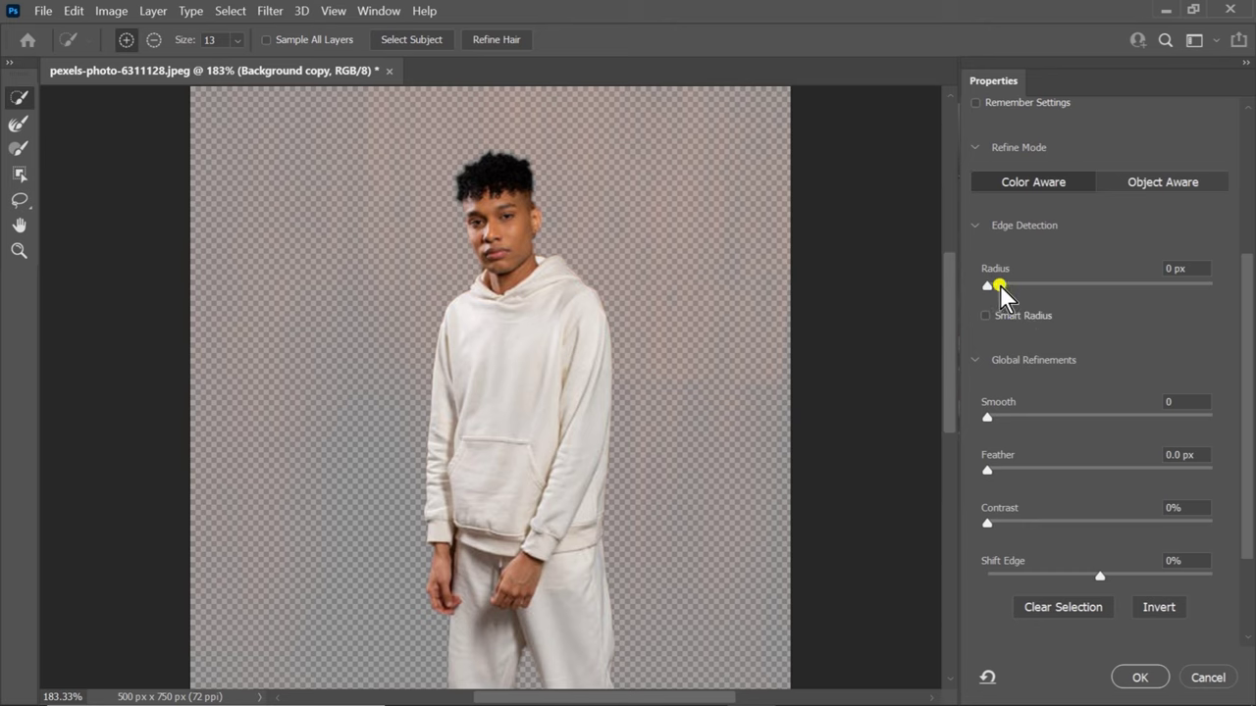
Set Edge Detection Radius to 2 px and Smooth to 12.
left_click_drag(998, 286, 1034, 285)
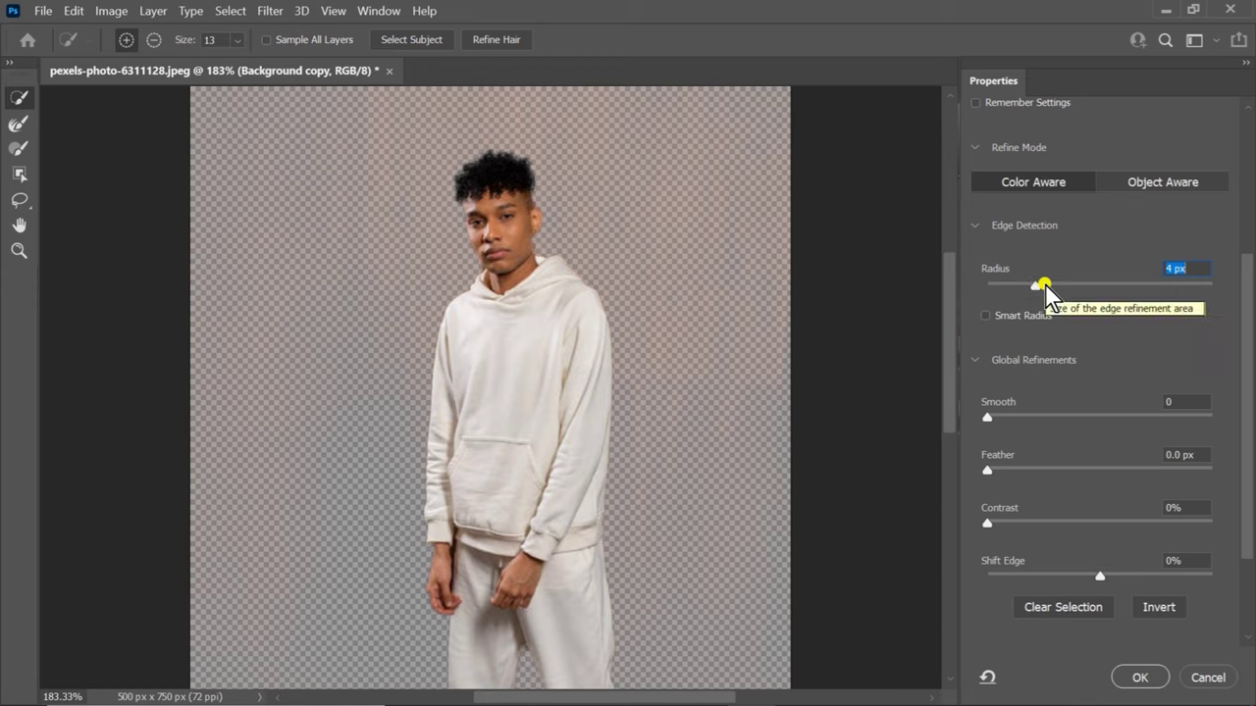
left_click(1044, 285)
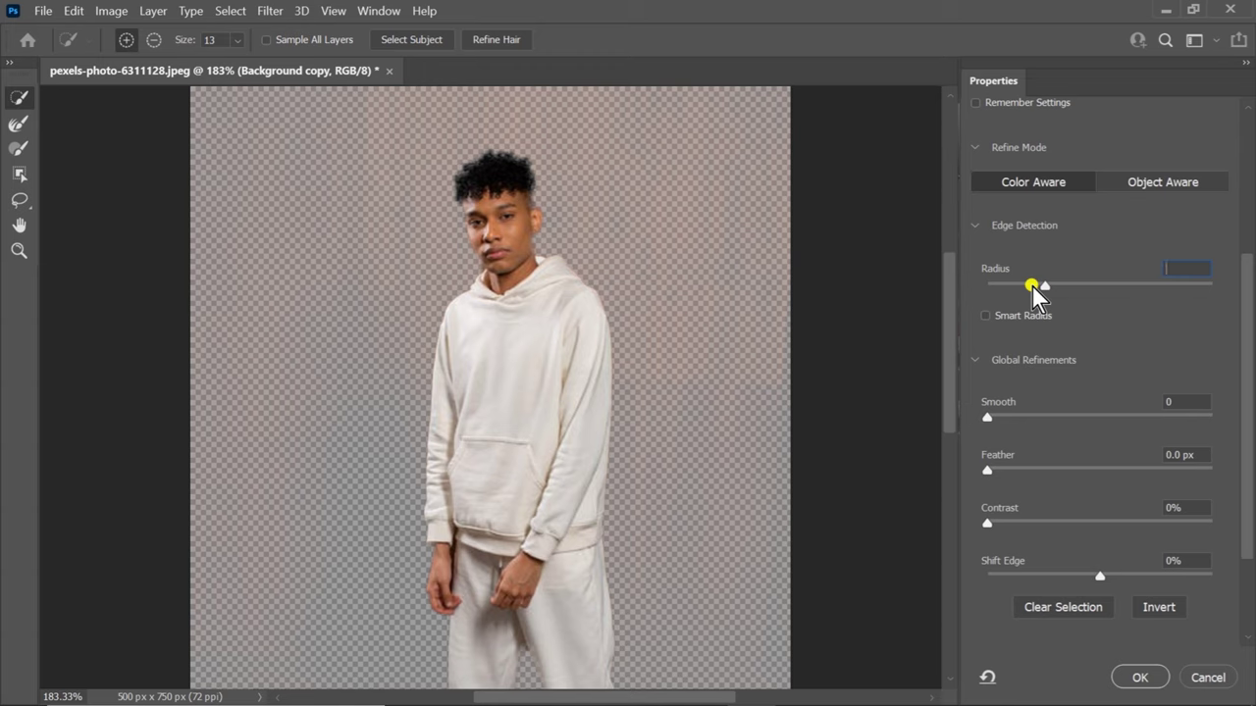
type("2")
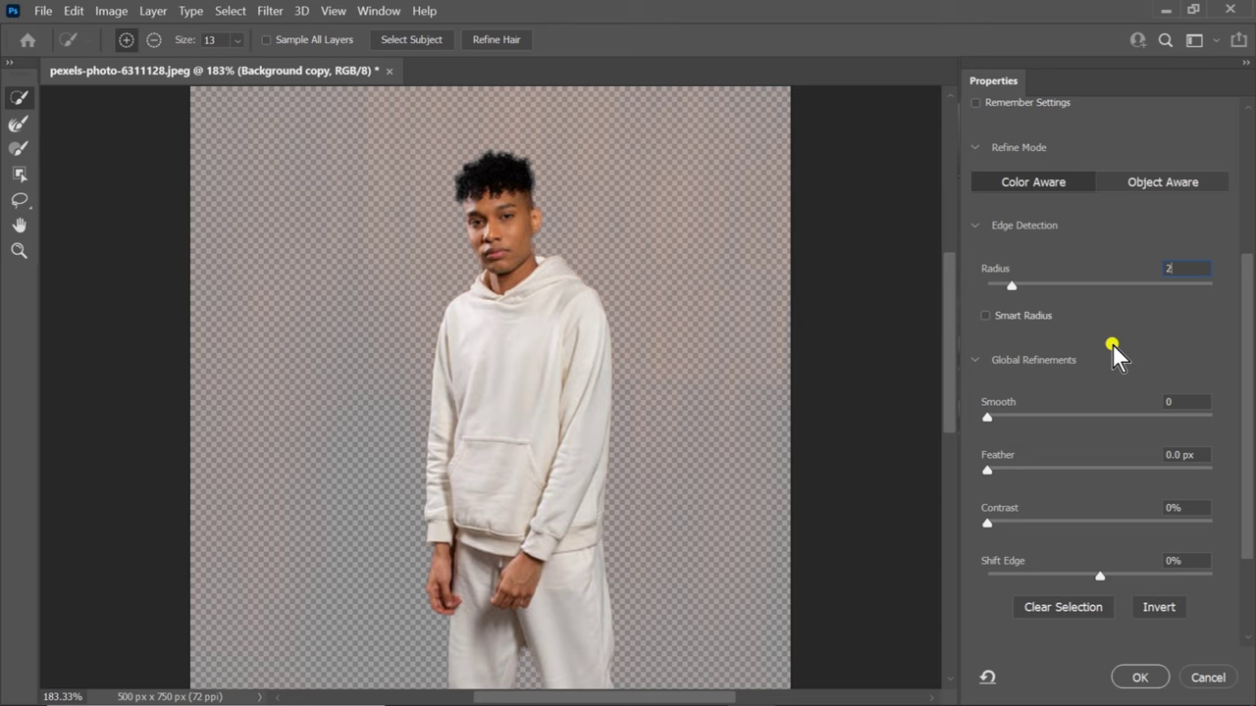
scroll(1114, 350, "down", 1)
scroll(1114, 350, "down", 1)
left_click_drag(1009, 388, 1015, 389)
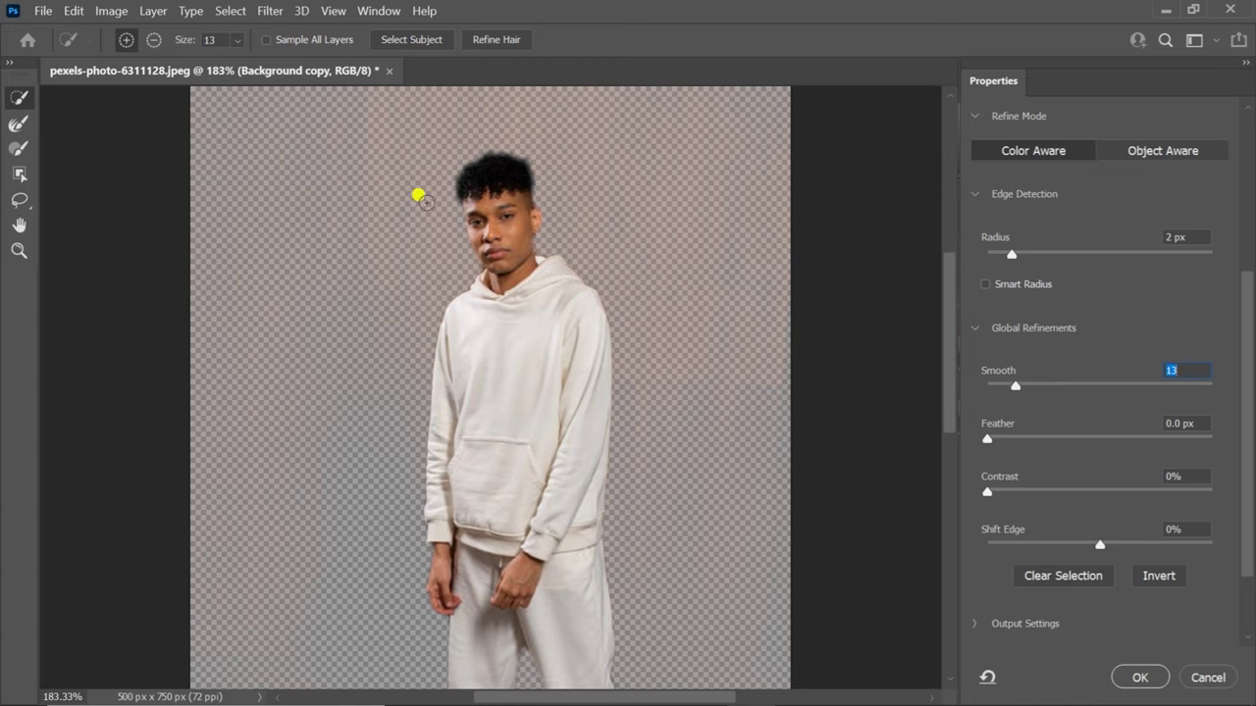
mouse_move(1017, 387)
left_mouse_down()
mouse_move(972, 390)
mouse_move(1015, 390)
left_mouse_up()
Feather the cutout edge by 2 px.
left_click_drag(999, 434, 1017, 440)
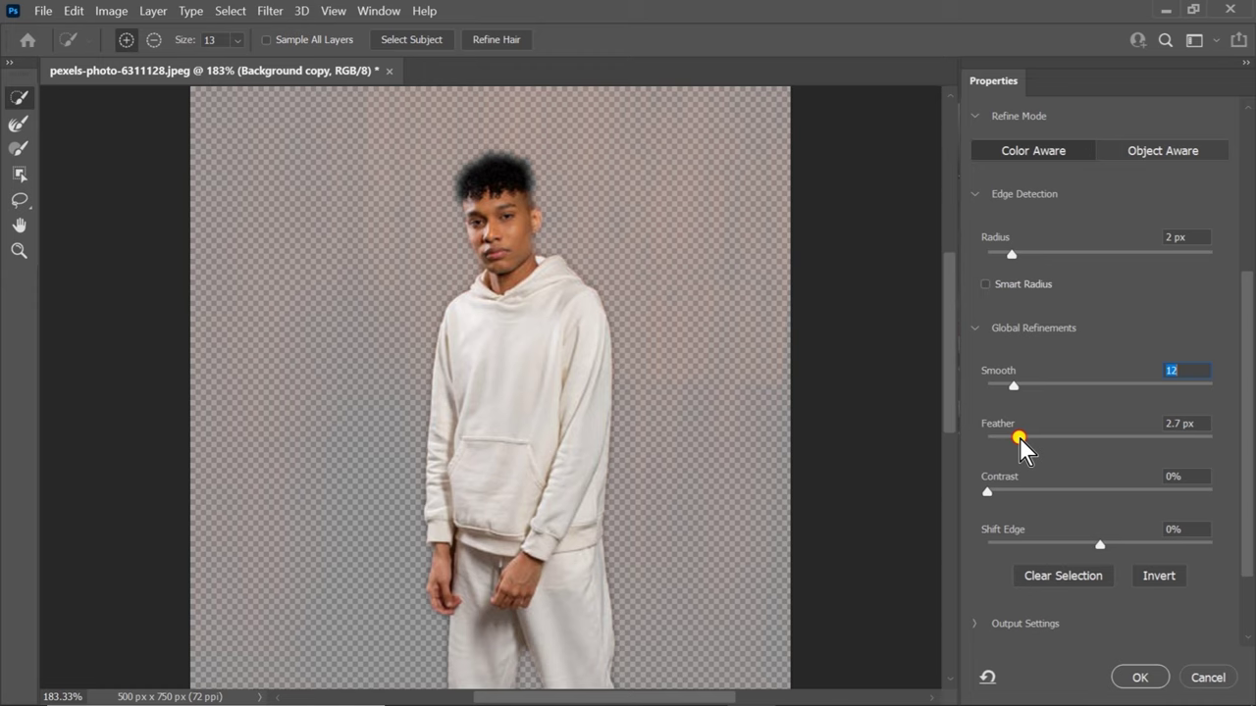
left_click_drag(1021, 438, 1008, 440)
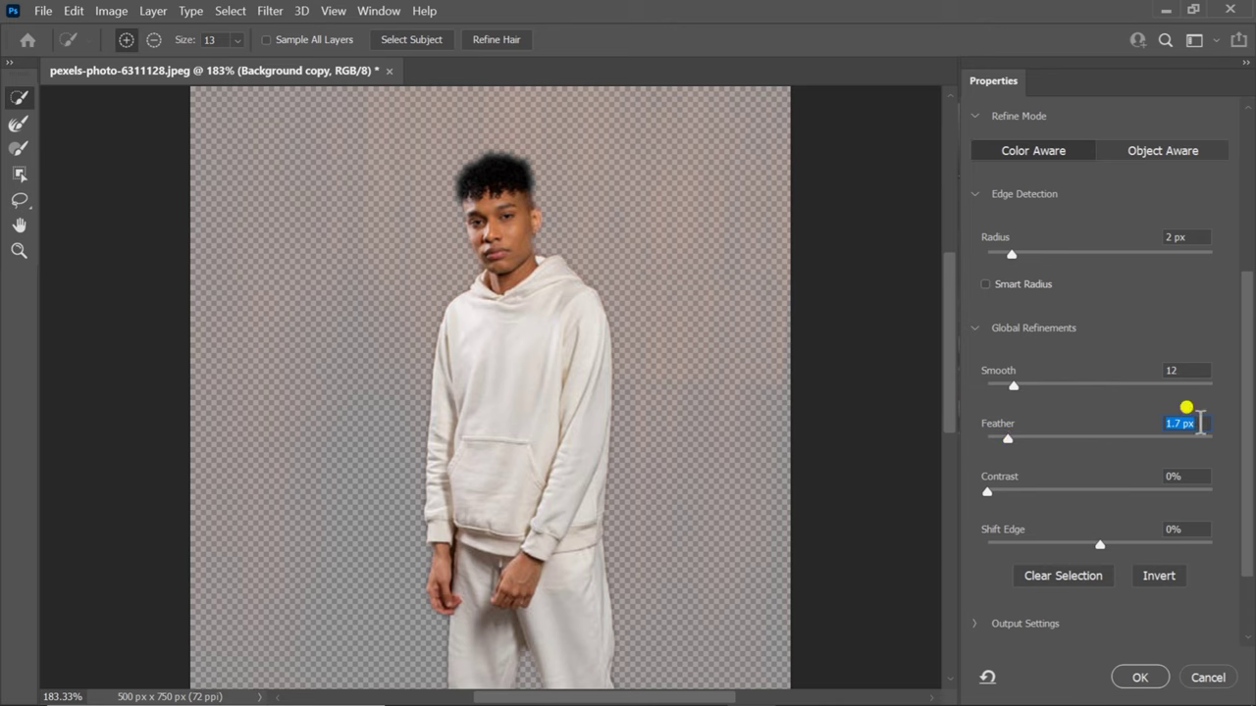
key("BackSpace")
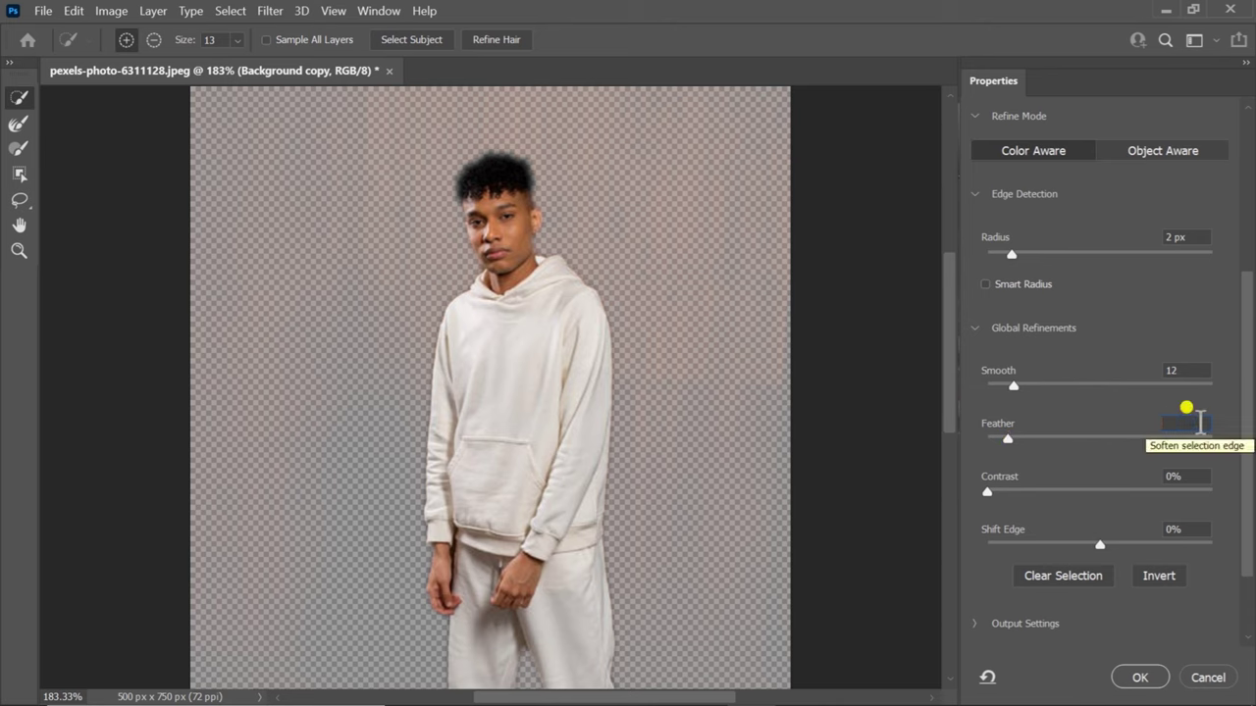
type("2")
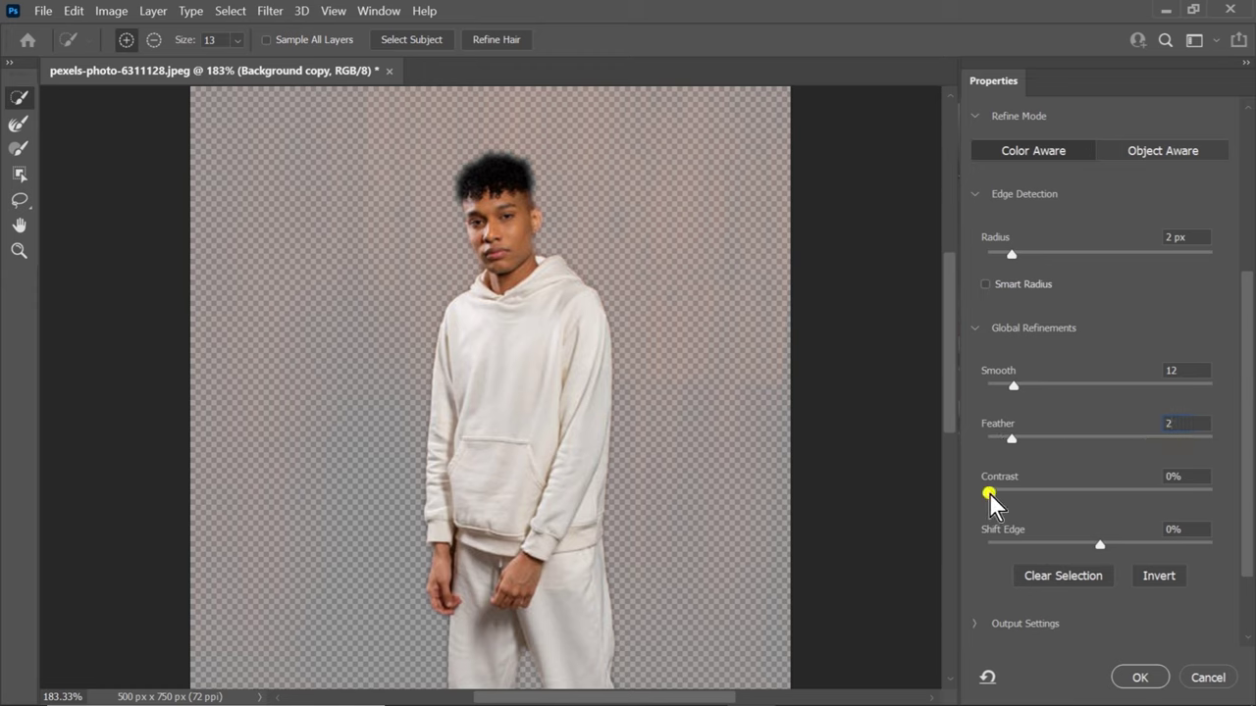
Raise the edge Contrast to 37%.
left_click_drag(990, 504, 1017, 501)
left_click_drag(1016, 489, 1068, 490)
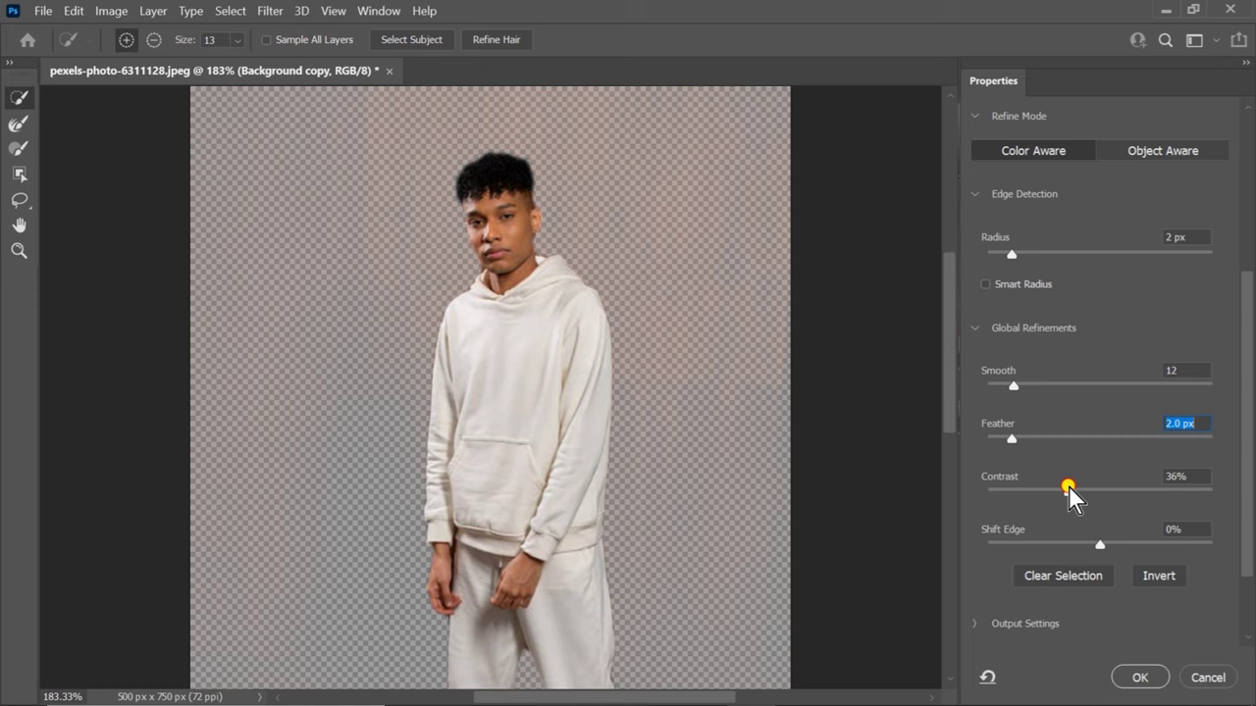
left_click_drag(1068, 489, 1080, 492)
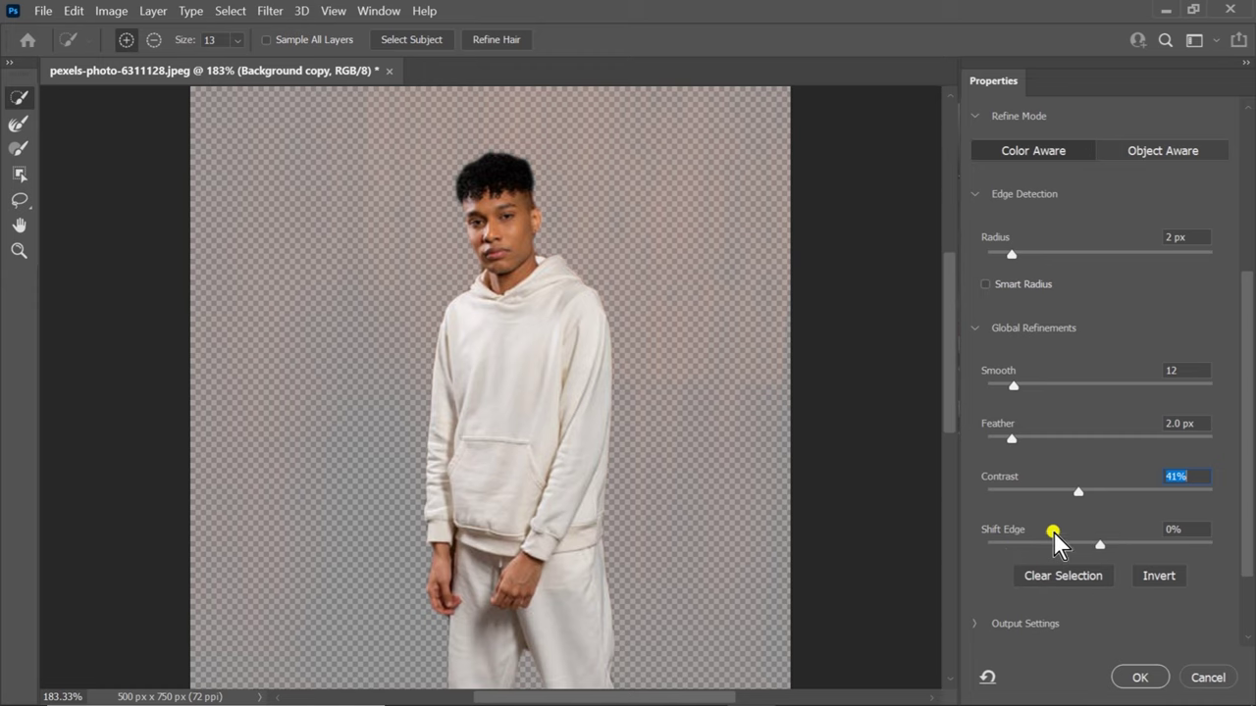
key("alt")
key("Up")
key("Up")
key("Up")
left_click_drag(1094, 490, 1082, 492)
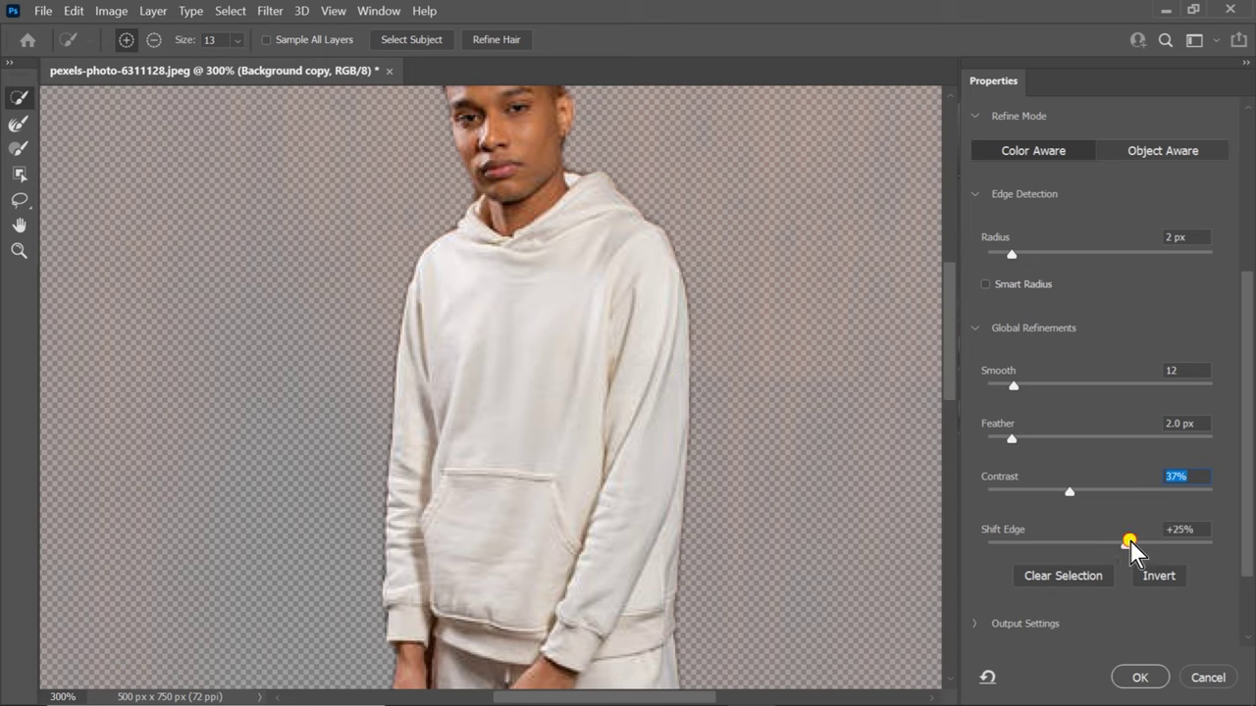
Shift the edge inward to -16% to remove the brown fringe.
left_click_drag(1103, 542, 1176, 542)
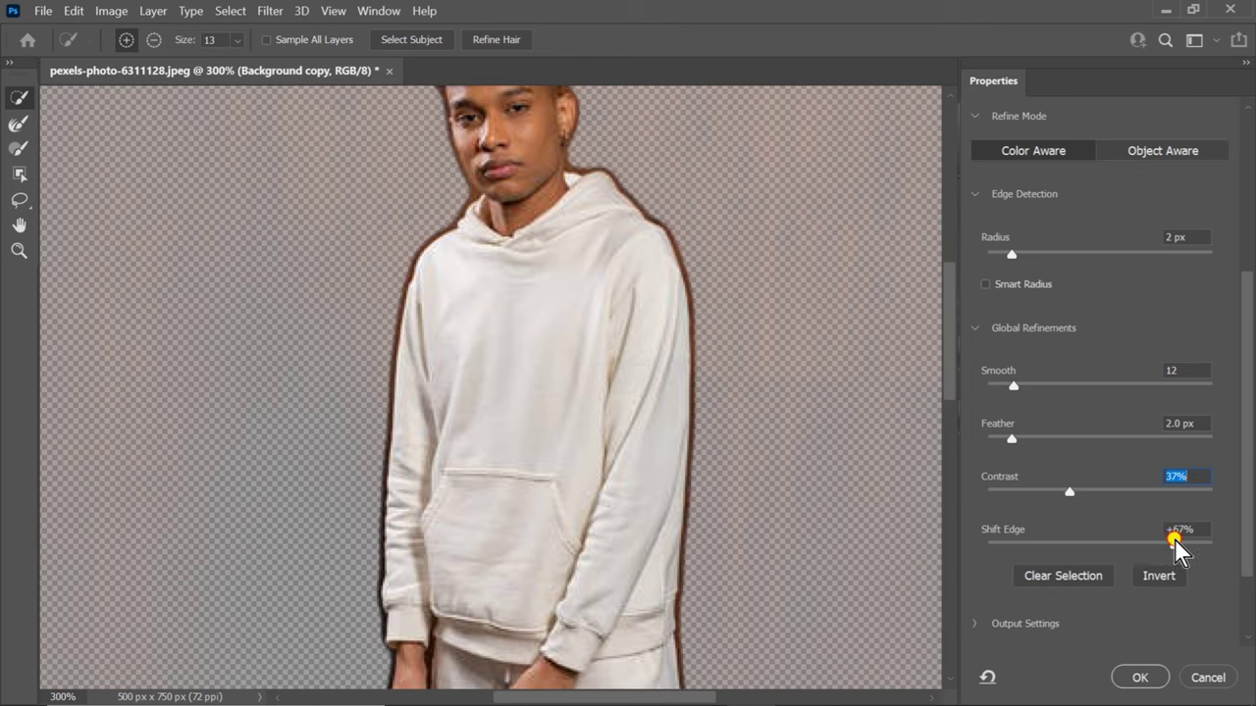
left_click_drag(1175, 542, 1080, 547)
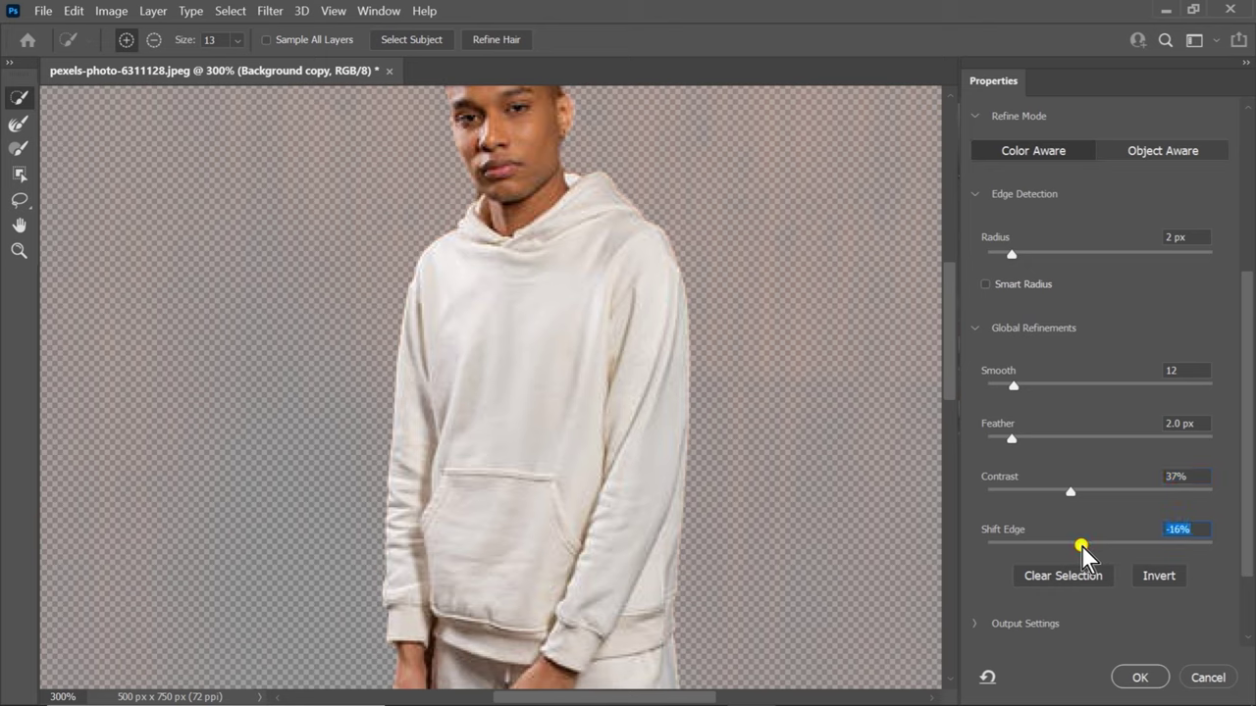
scroll(1091, 608, "down", 1)
scroll(1093, 620, "down", 1)
scroll(1095, 619, "down", 2)
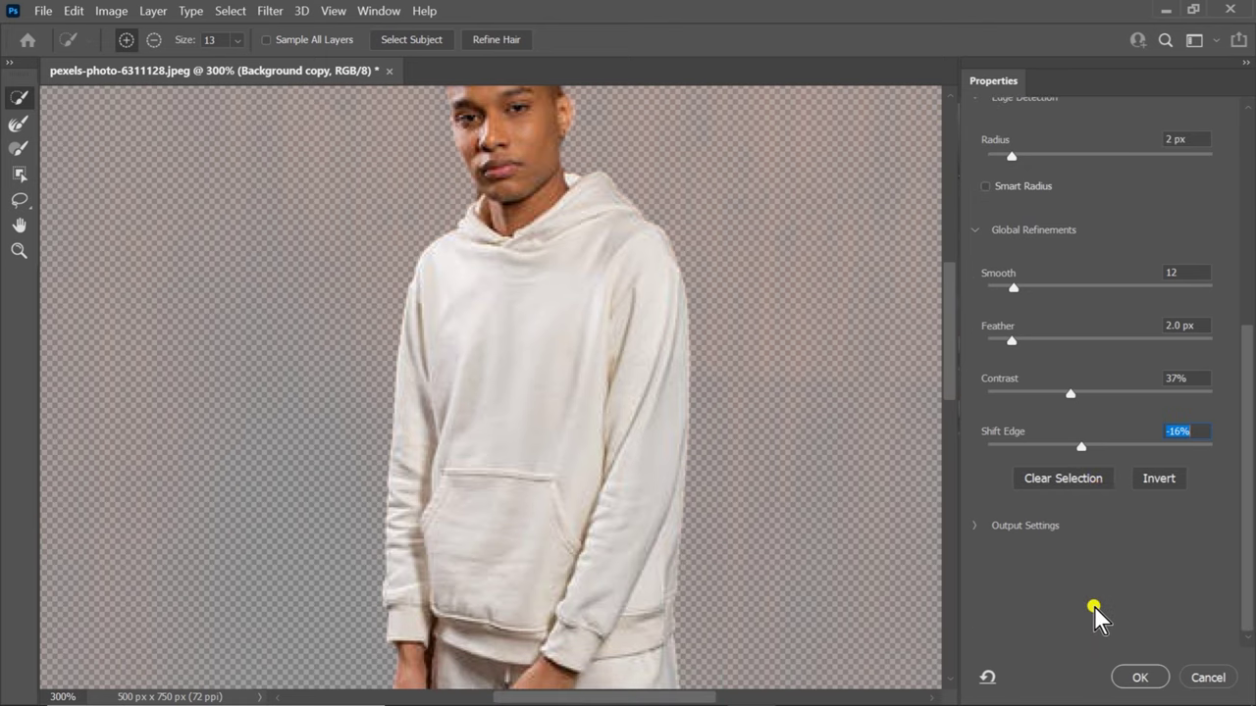
Preview the inverted selection to check the background, then expand the Output Settings.
left_click(1175, 478)
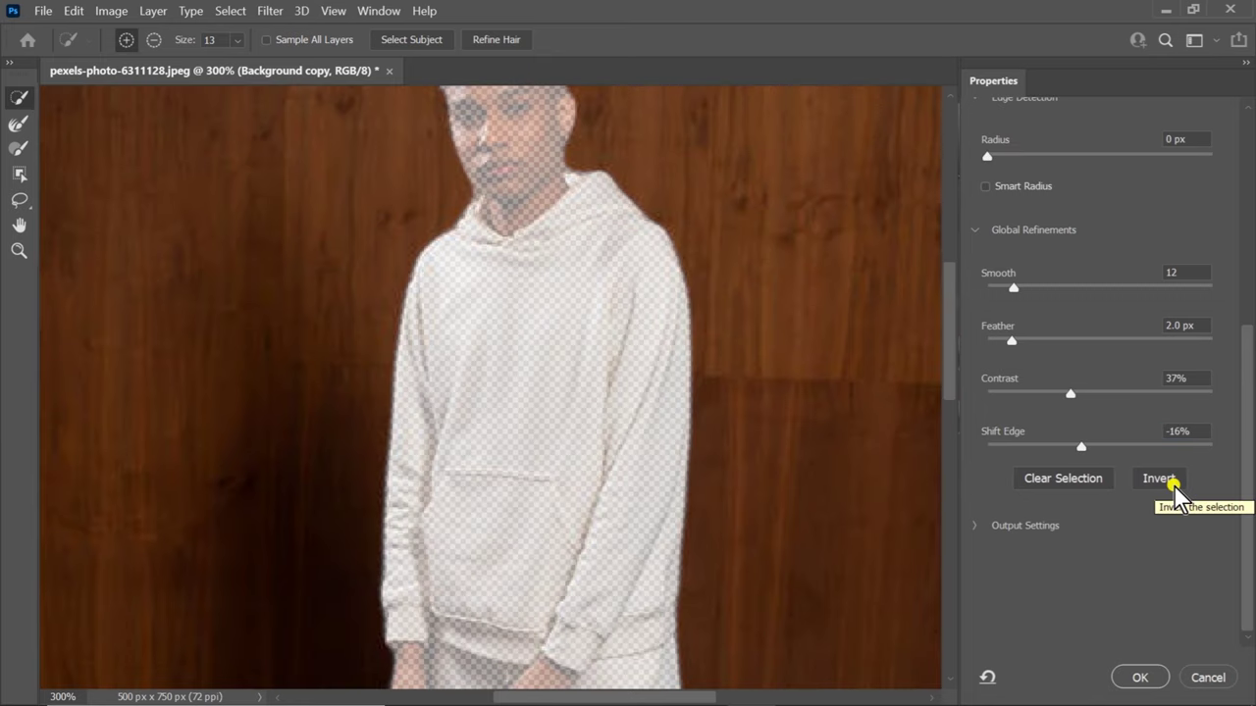
left_click(1174, 479)
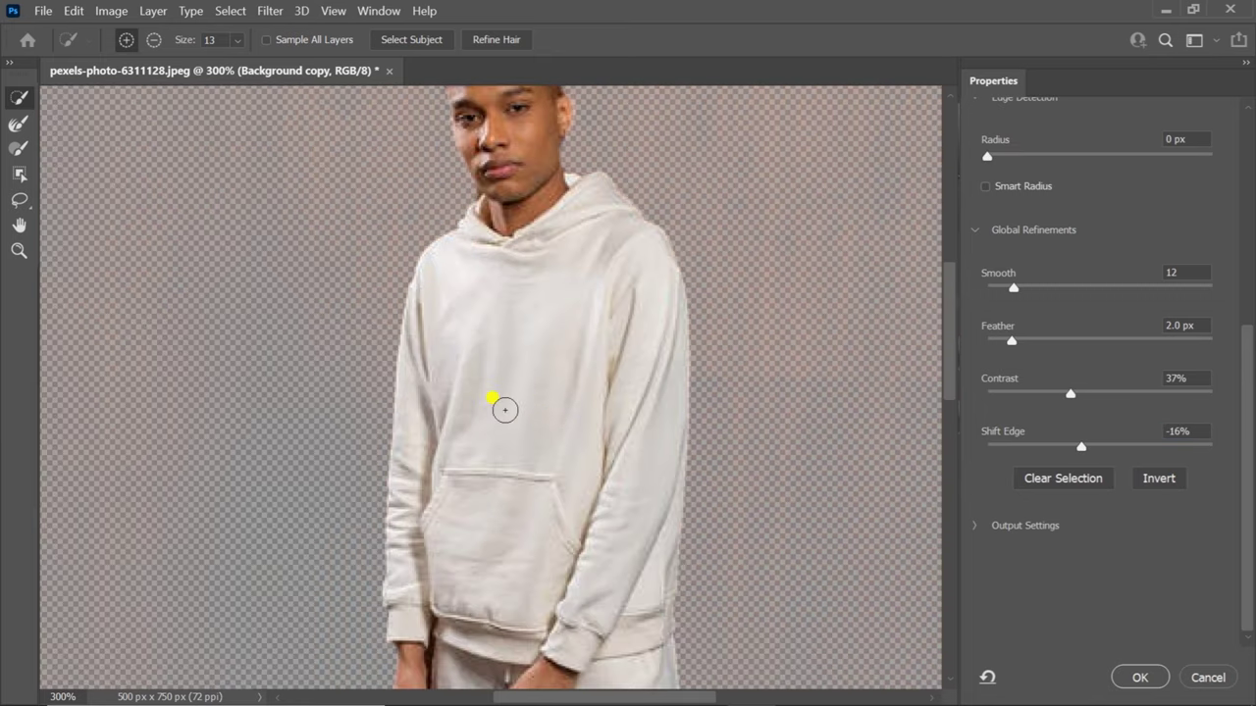
scroll(504, 411, "down", 1)
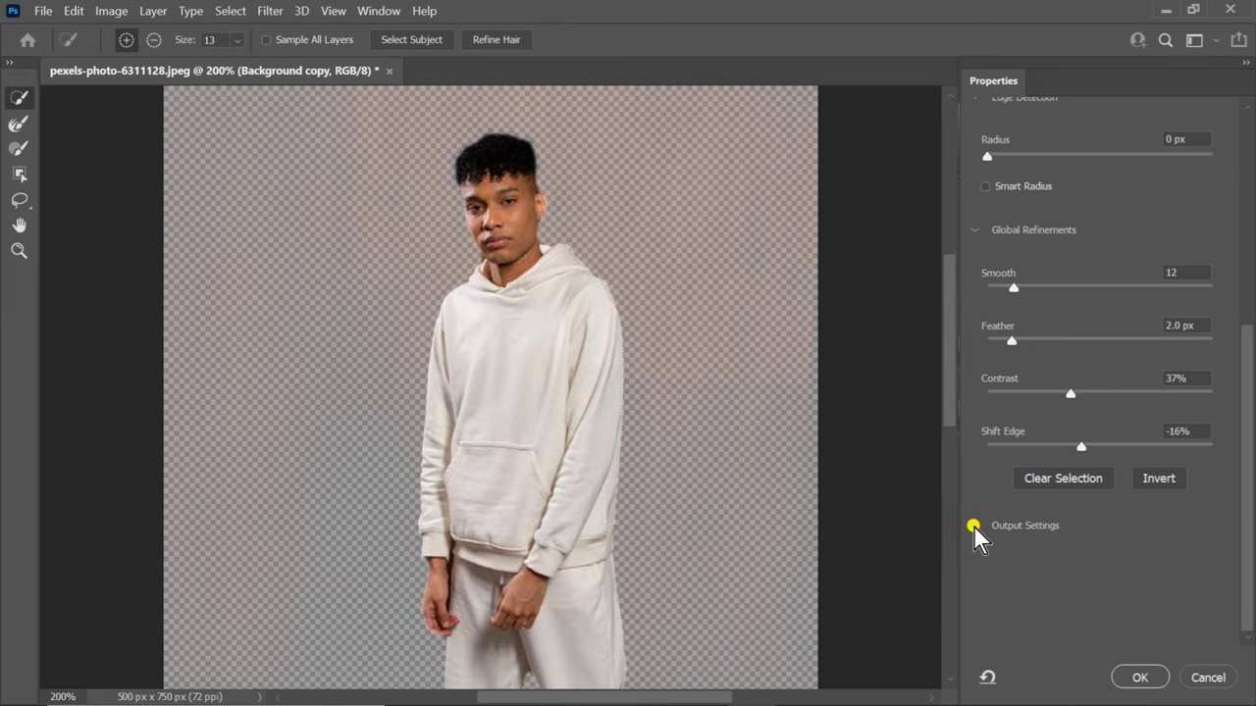
left_click(974, 525)
scroll(1099, 535, "up", 1)
scroll(1099, 535, "down", 1)
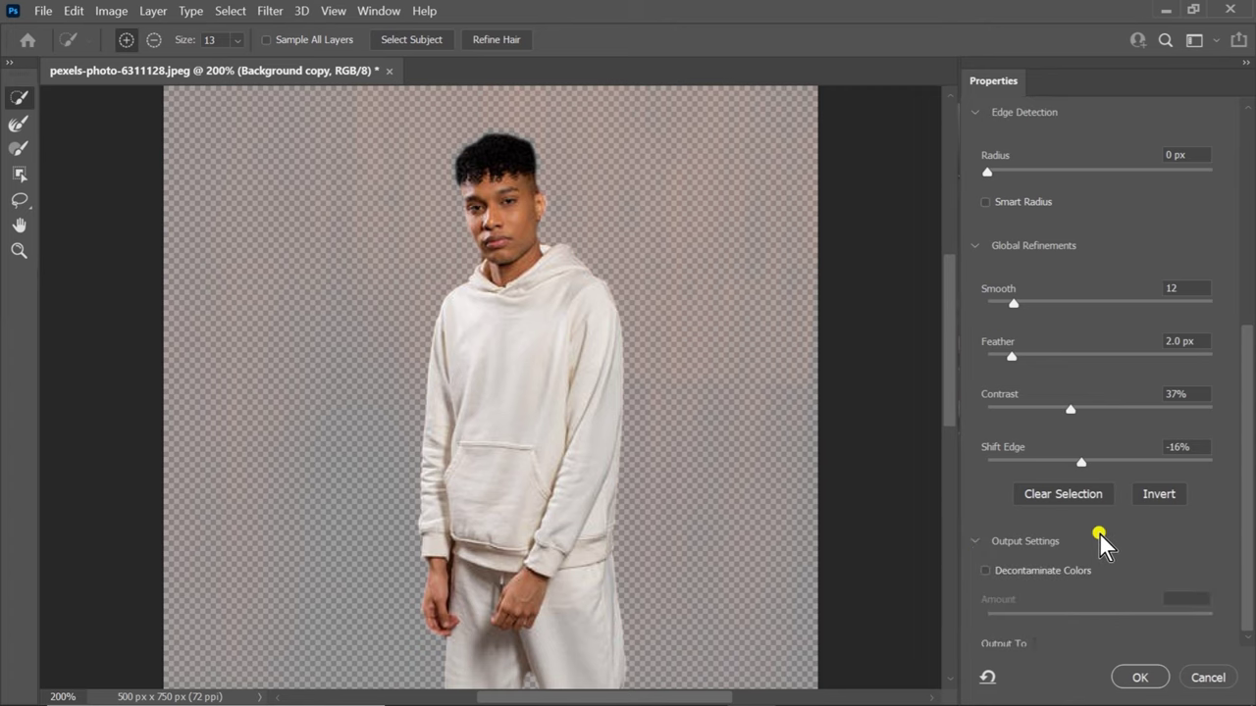
scroll(1099, 535, "down", 1)
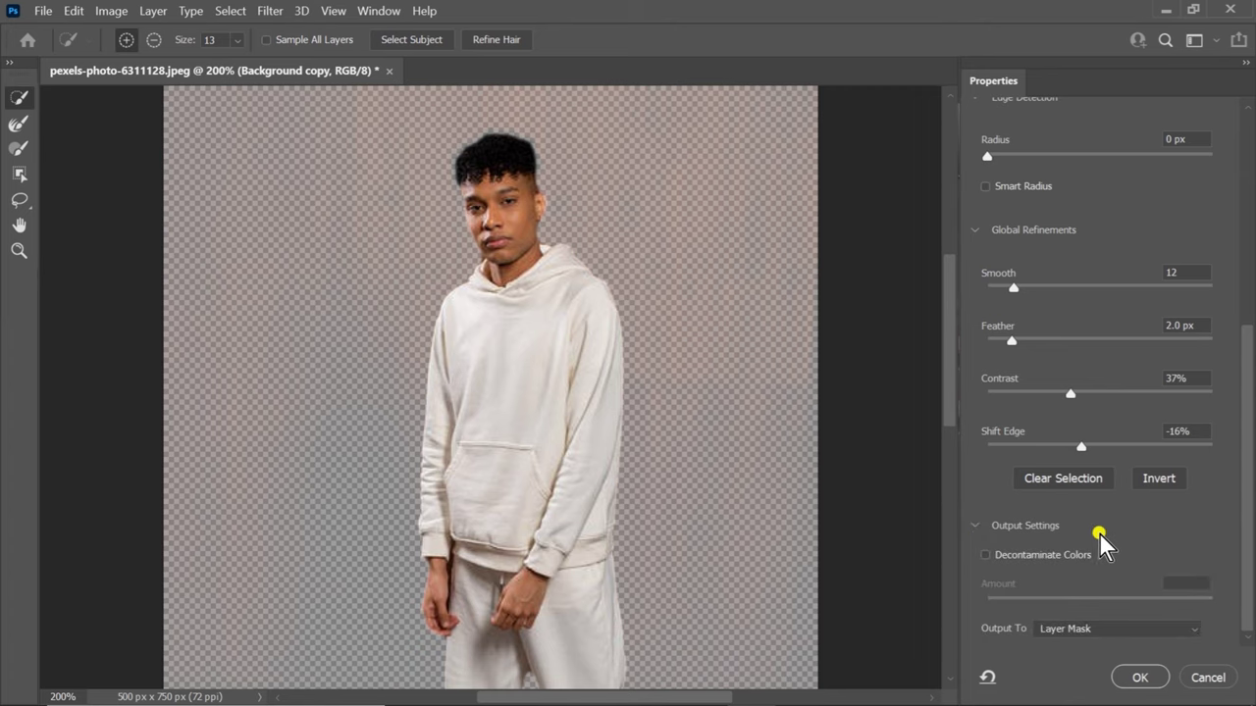
scroll(1099, 535, "up", 1)
scroll(1093, 536, "up", 3)
scroll(1090, 539, "up", 3)
scroll(1090, 540, "up", 3)
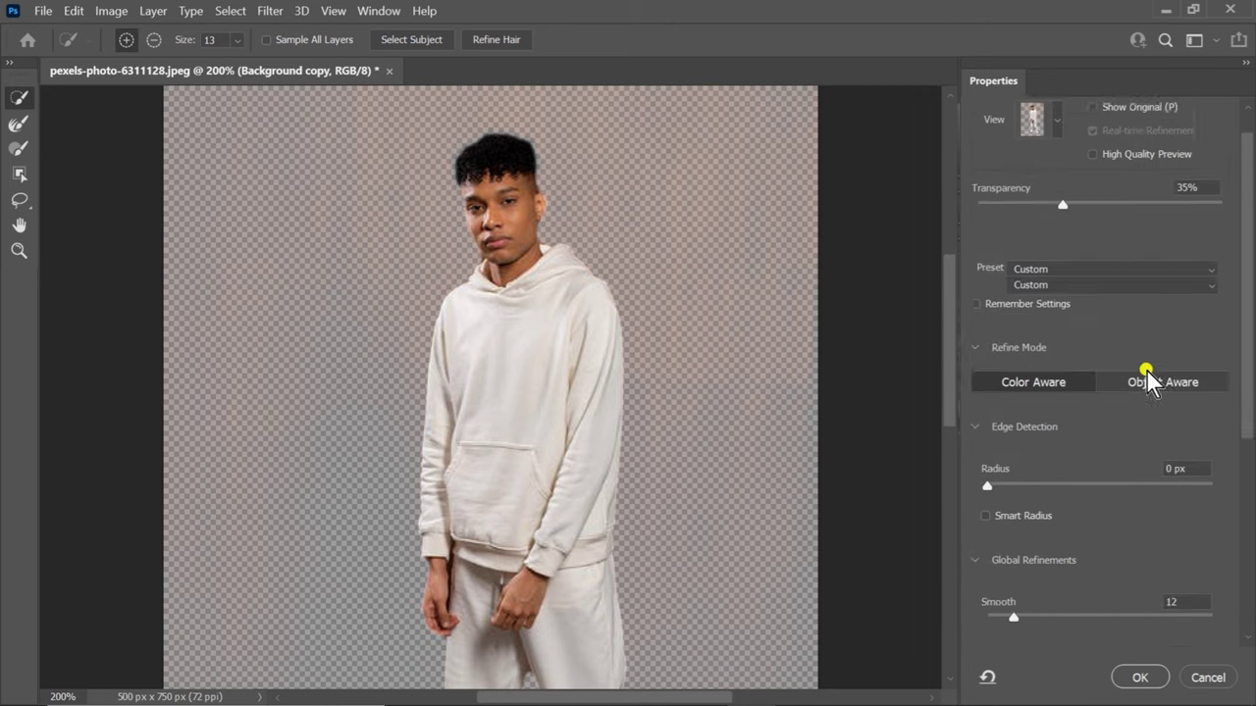
scroll(1091, 365, "down", 2)
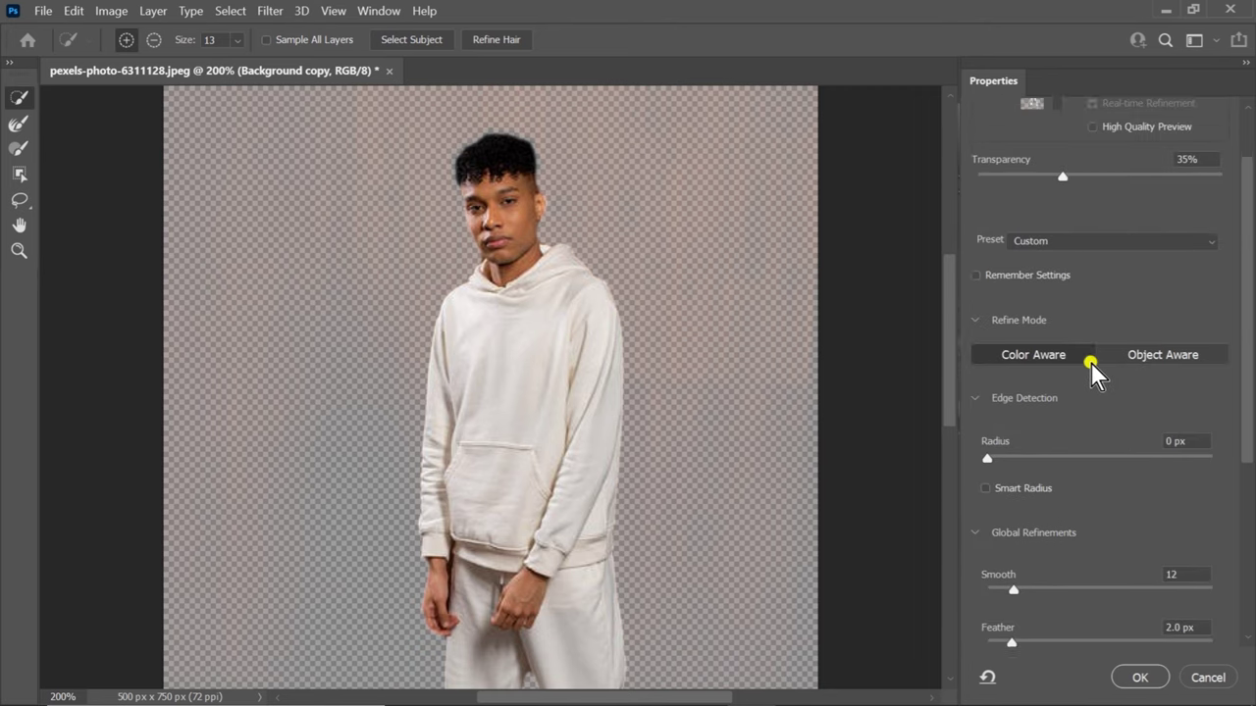
scroll(1091, 365, "down", 3)
scroll(1091, 365, "down", 2)
scroll(1092, 359, "down", 2)
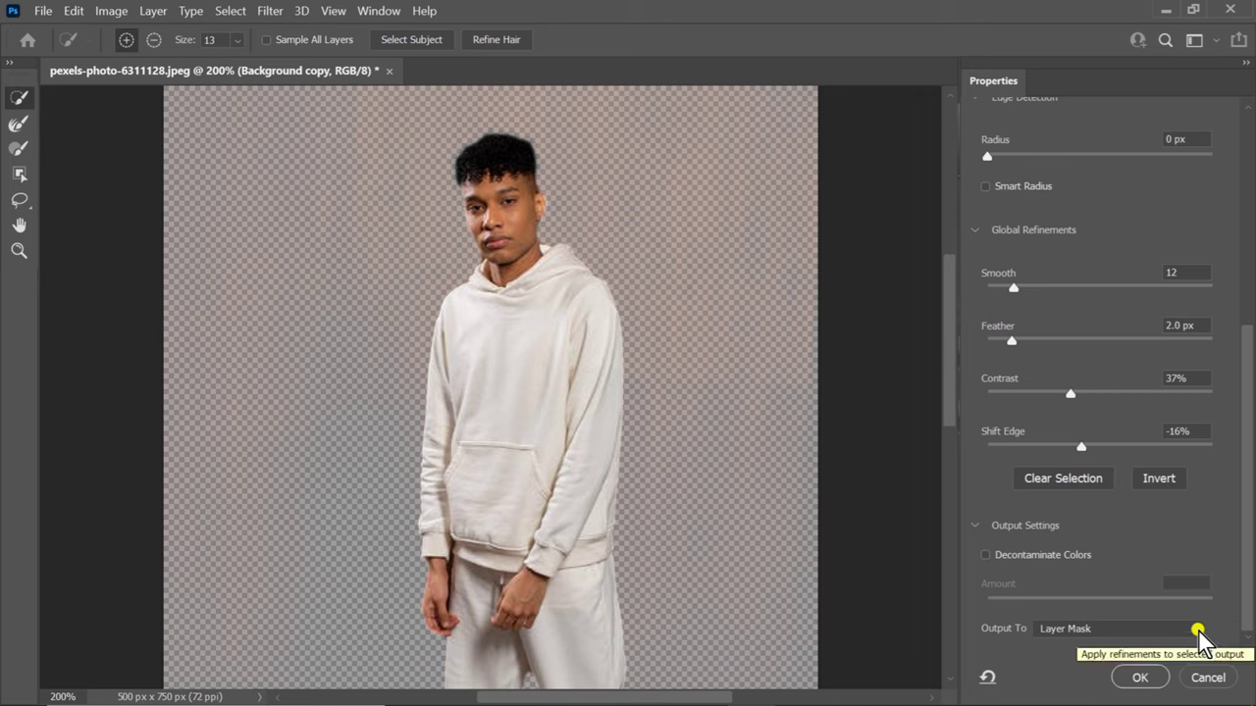
Set Output To New Layer for the refined cutout.
left_click(1198, 631)
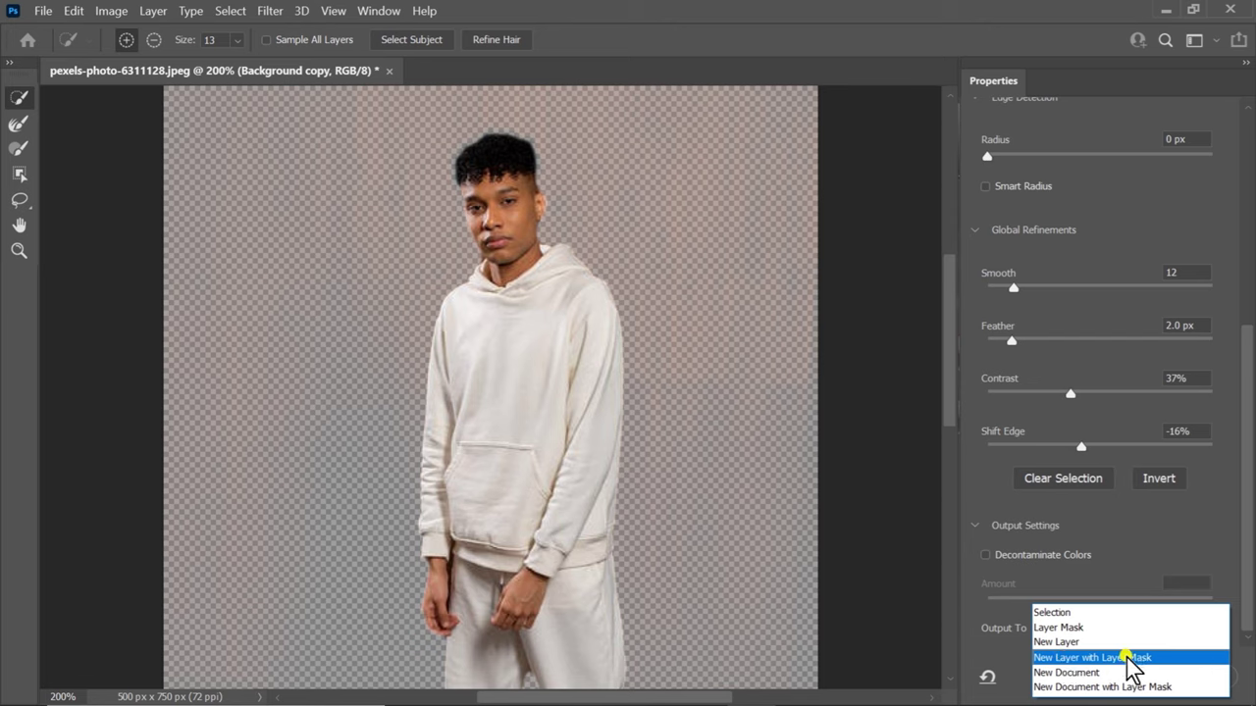
left_click(1063, 643)
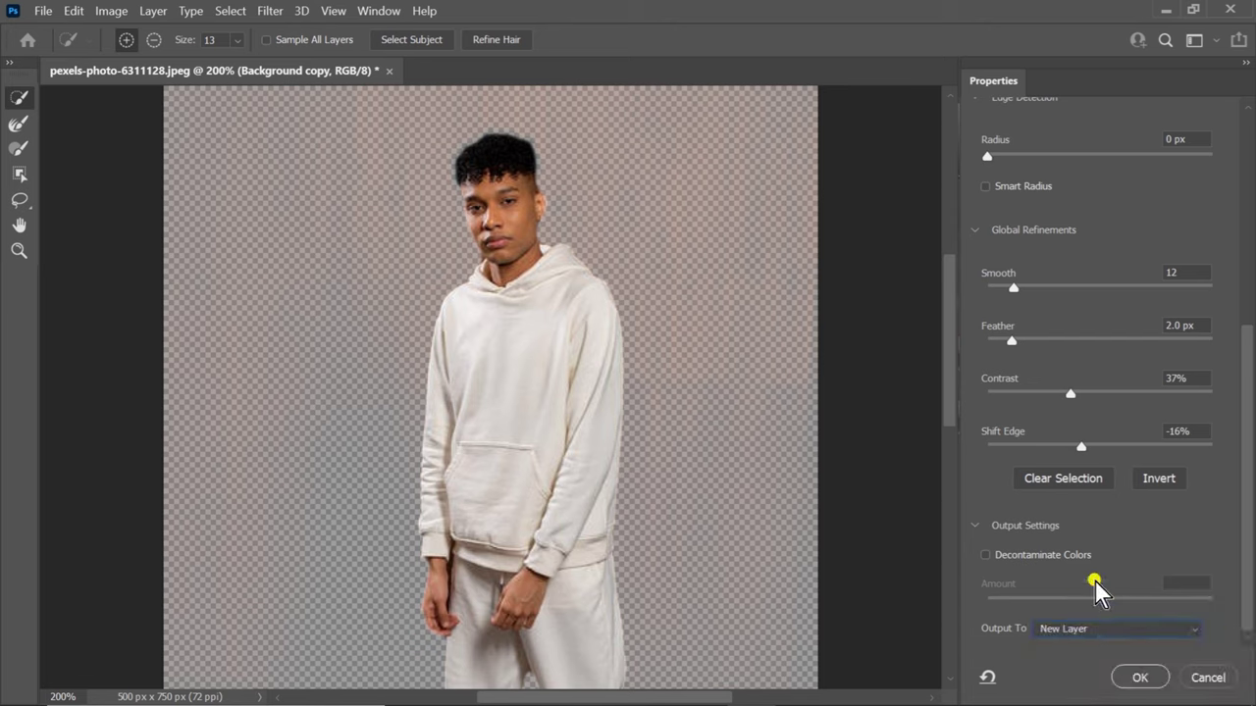
scroll(1148, 503, "up", 2)
scroll(1121, 450, "up", 2)
scroll(1121, 450, "up", 1)
scroll(1121, 450, "up", 2)
scroll(1121, 451, "up", 2)
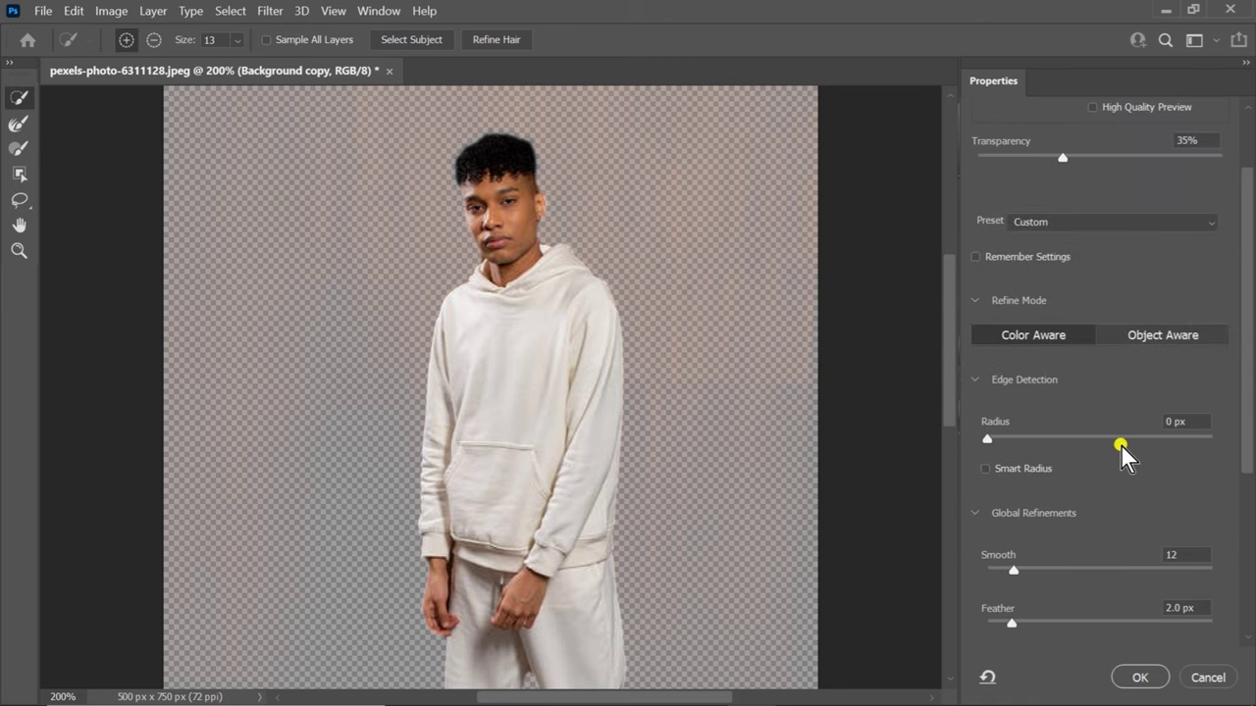
scroll(1081, 437, "up", 1)
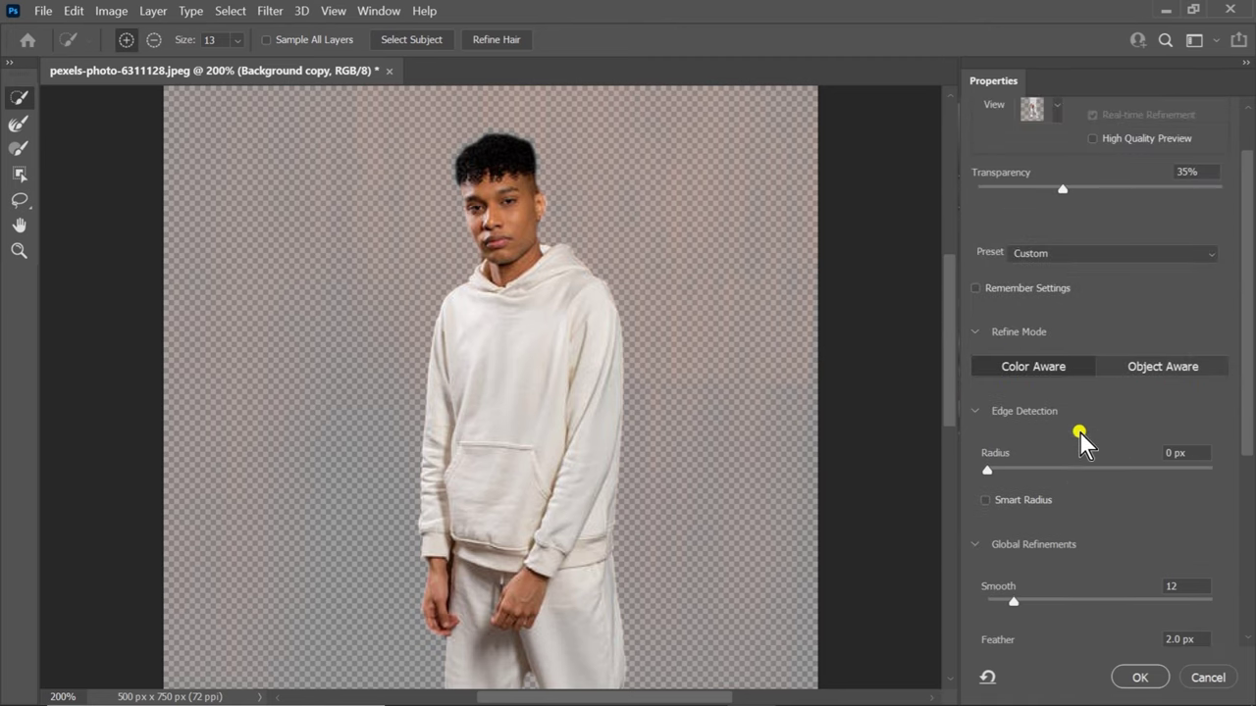
Turn on Remember Settings for the Select and Mask refinements.
left_click(972, 290)
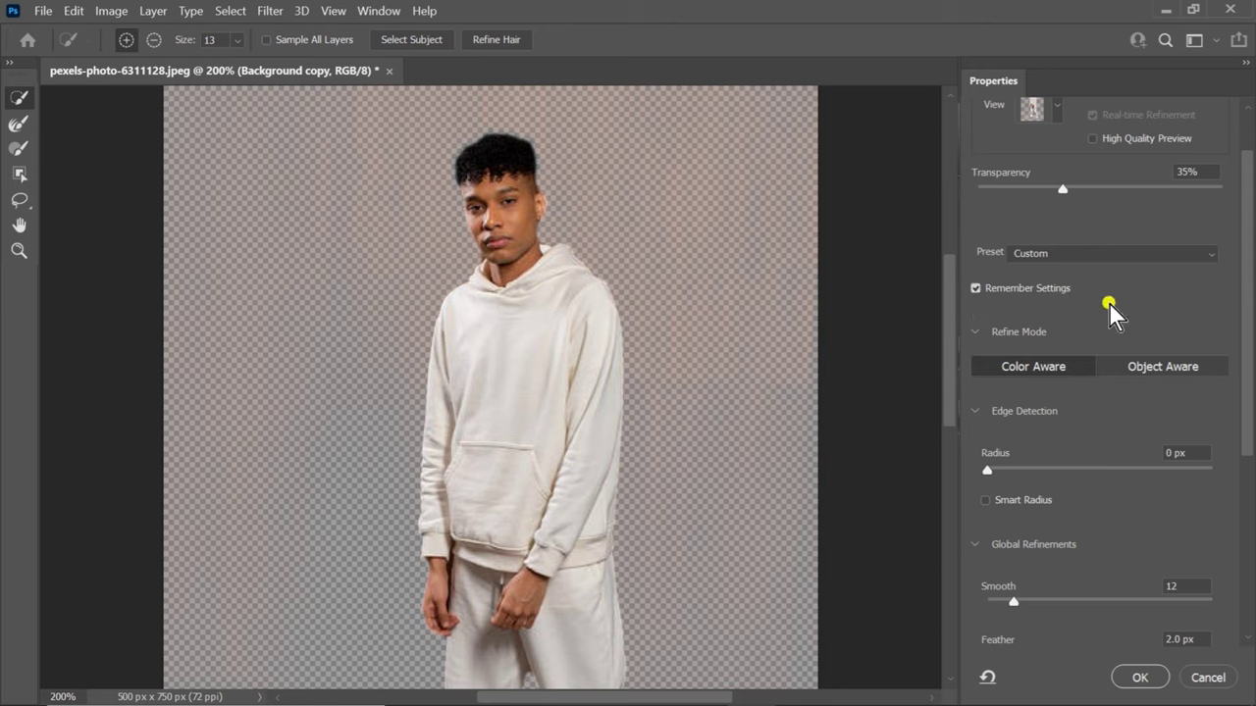
scroll(1101, 324, "up", 2)
scroll(1103, 324, "up", 1)
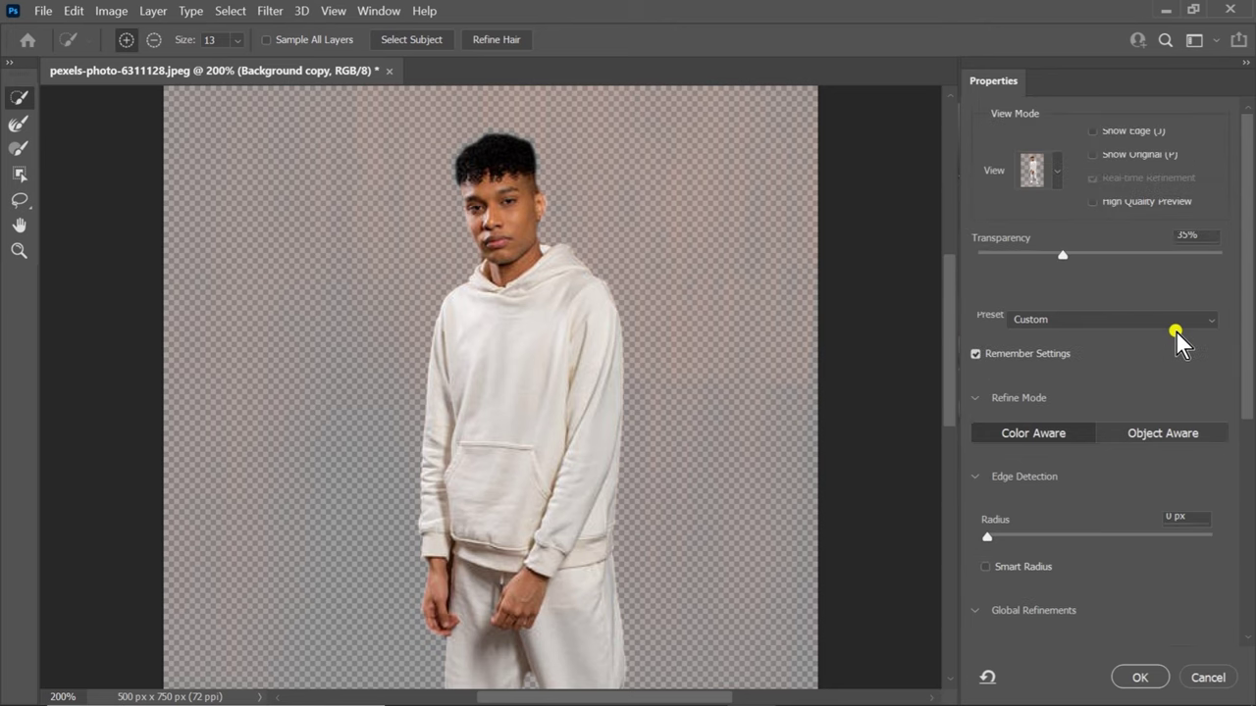
scroll(1177, 344, "down", 1)
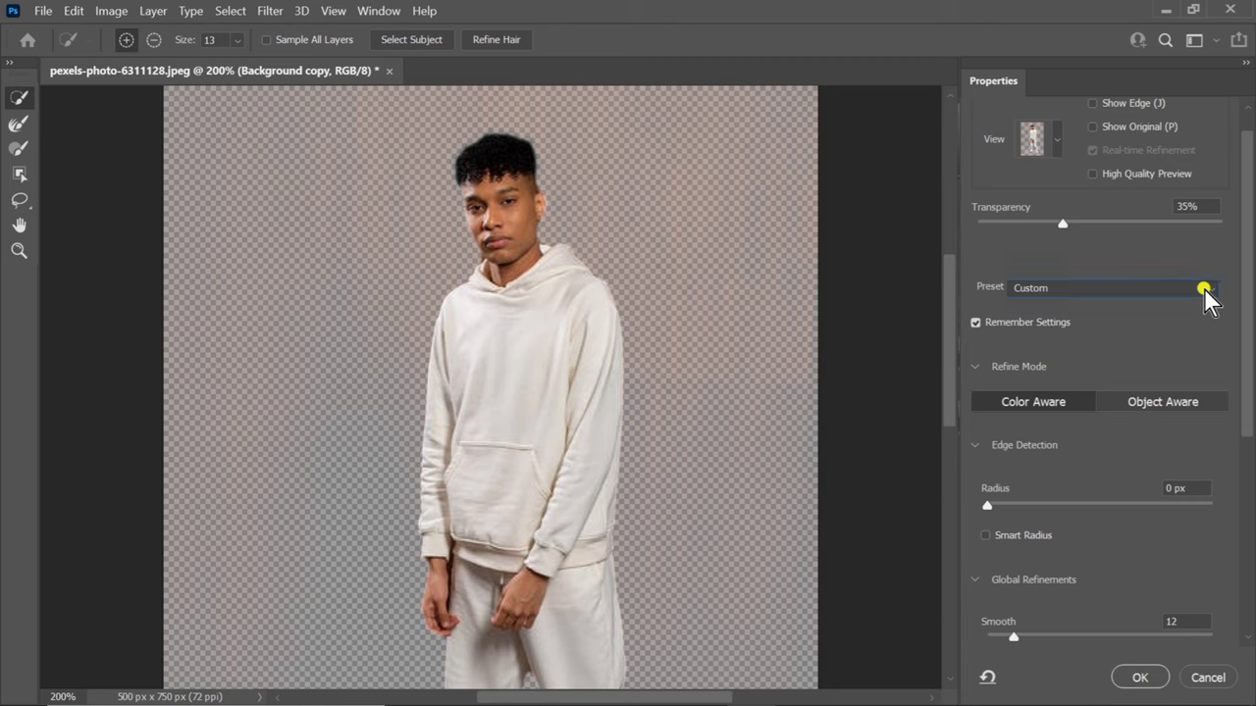
Save the settings as a preset named 'select and mask' on Local Disk (F:).
left_click(1204, 289)
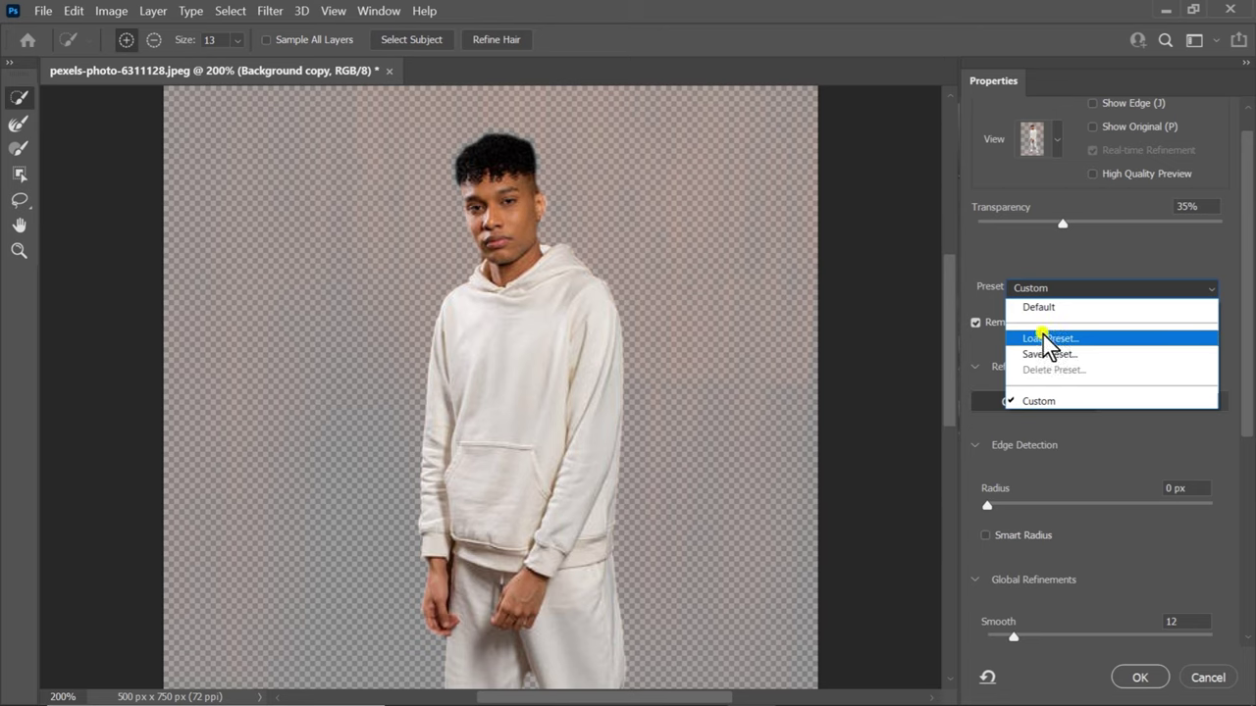
left_click(1059, 355)
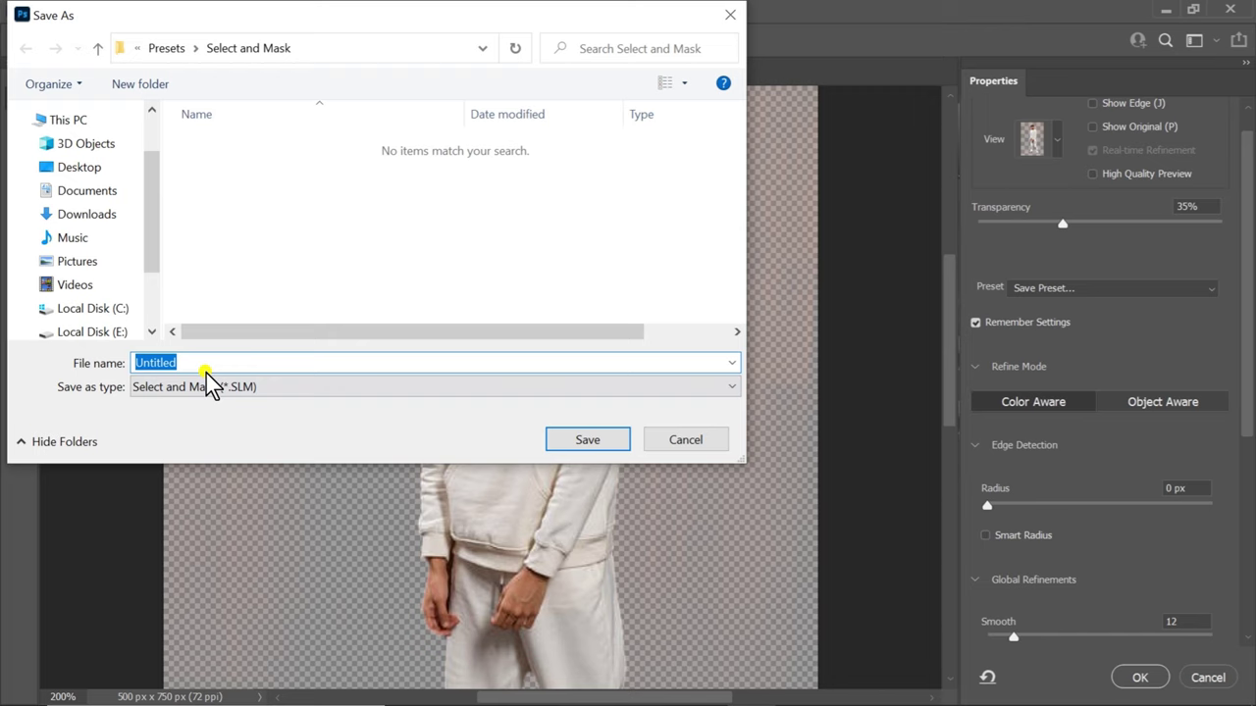
key("BackSpace")
type("select and mask")
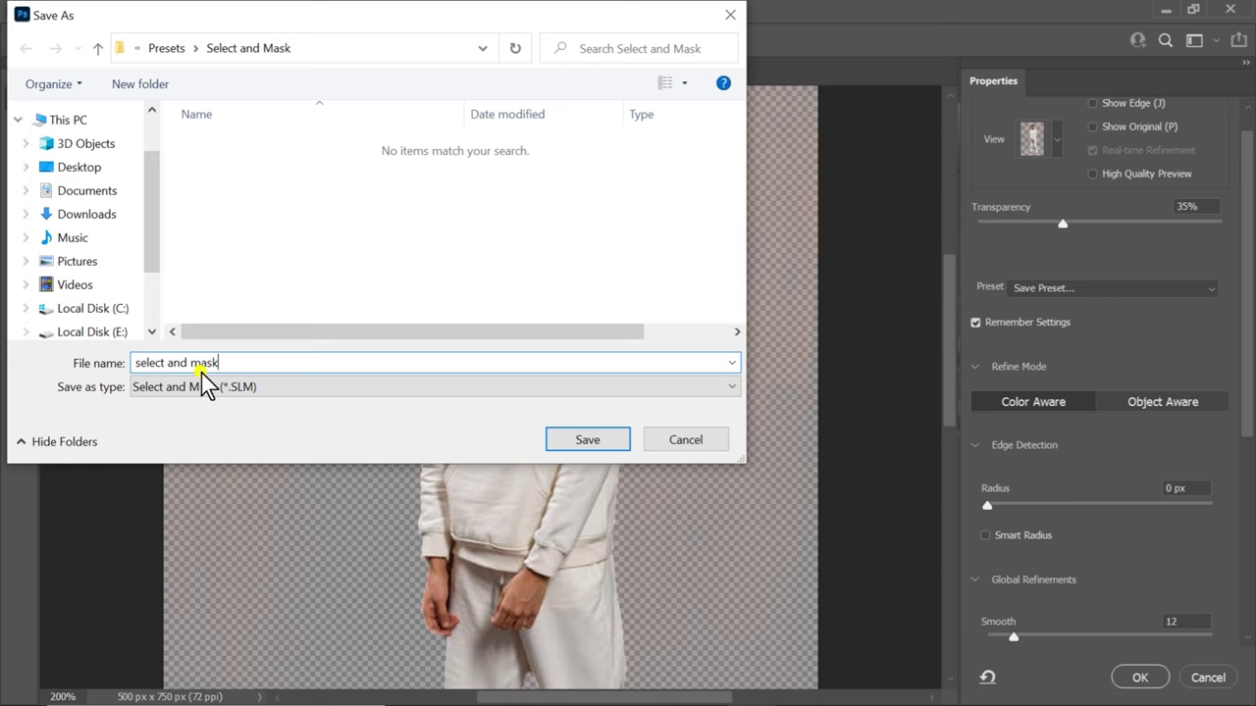
mouse_move(79, 295)
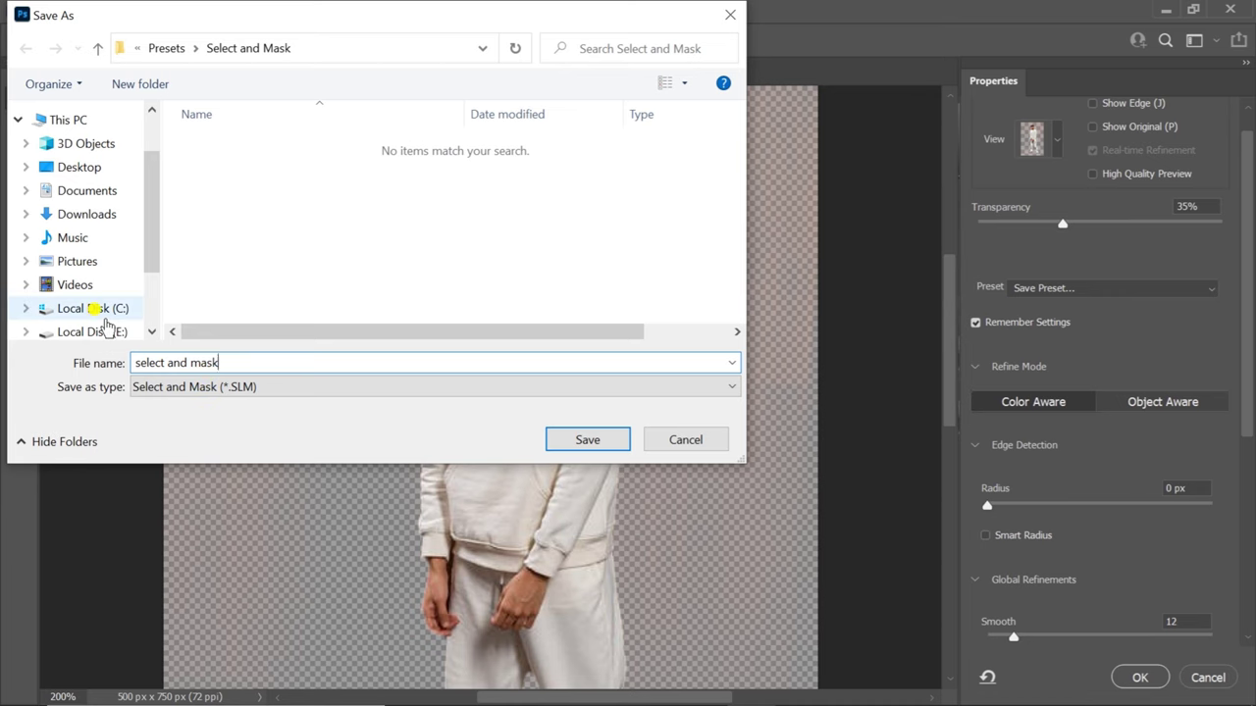
left_click(151, 331)
left_click(151, 332)
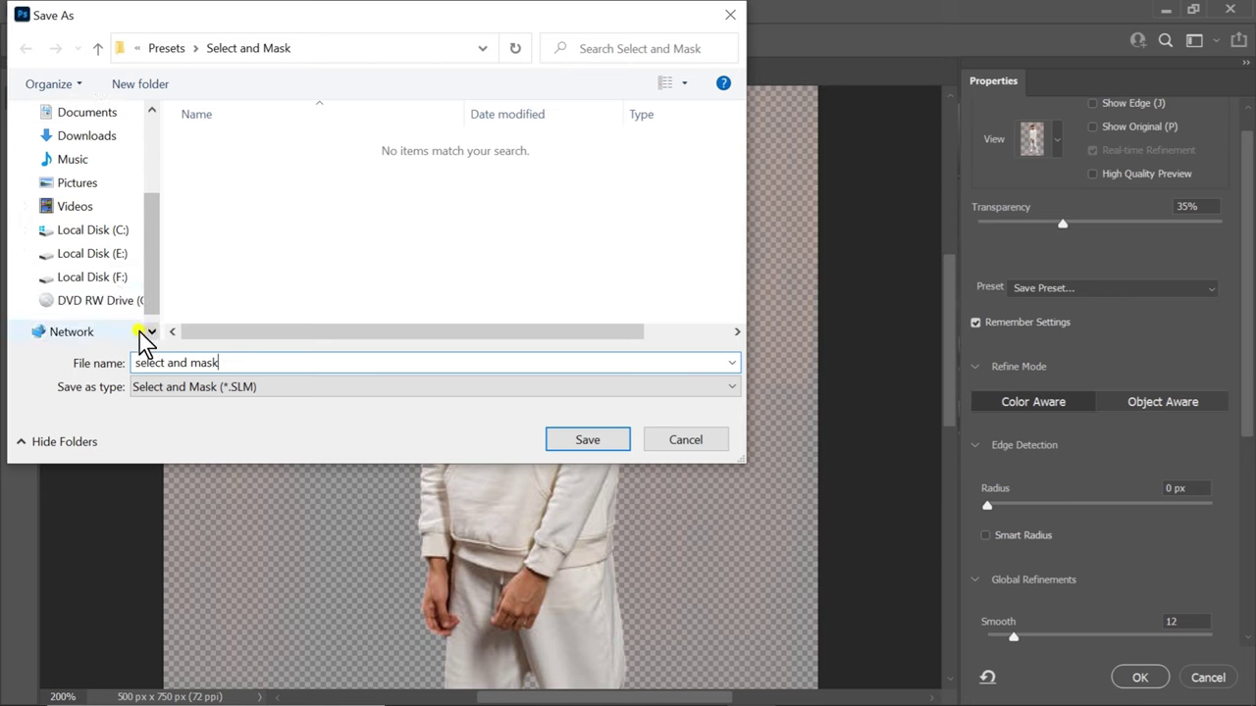
left_click(92, 277)
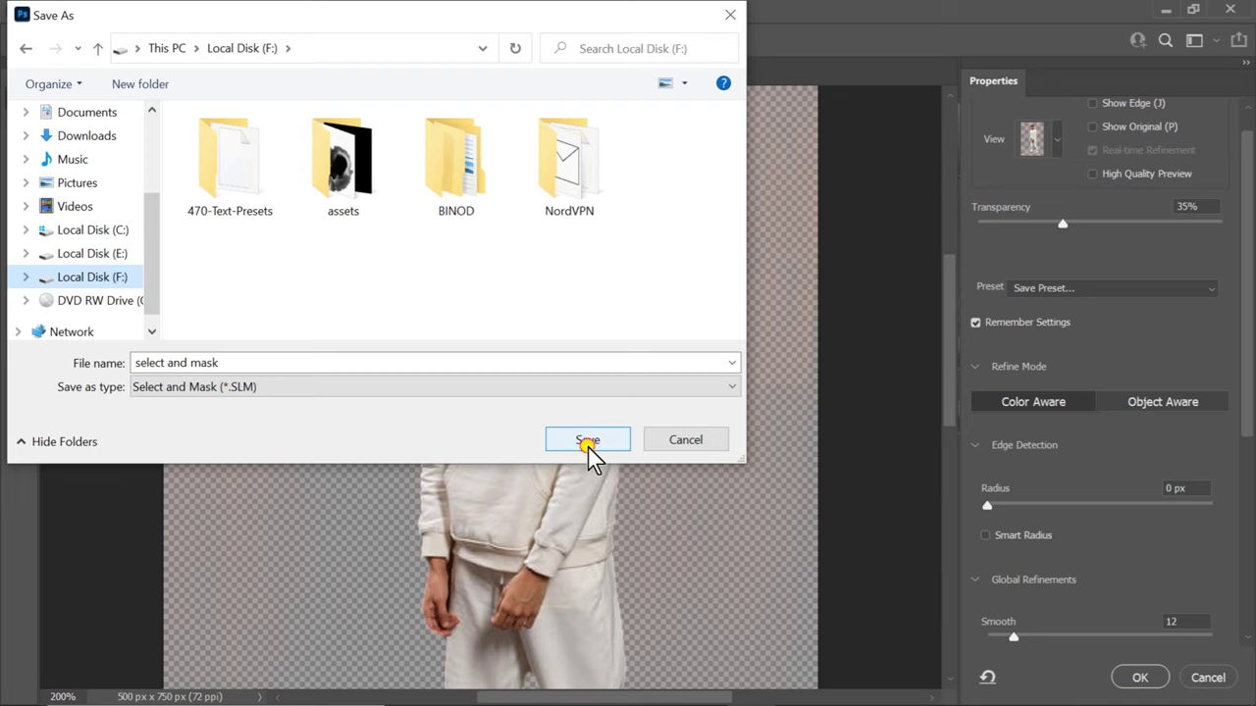
left_click(587, 441)
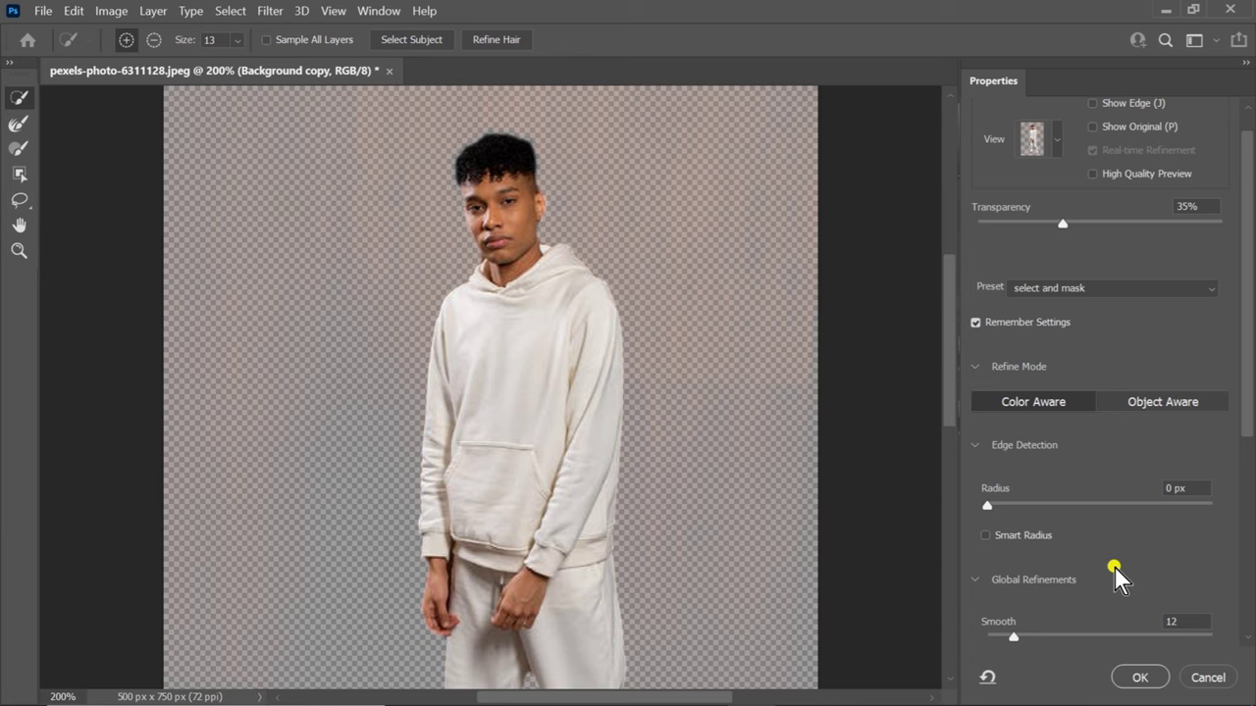
With a smaller Refine Edge Brush, zoom in and refine the edge left of the chin and up the jaw.
left_click(20, 150)
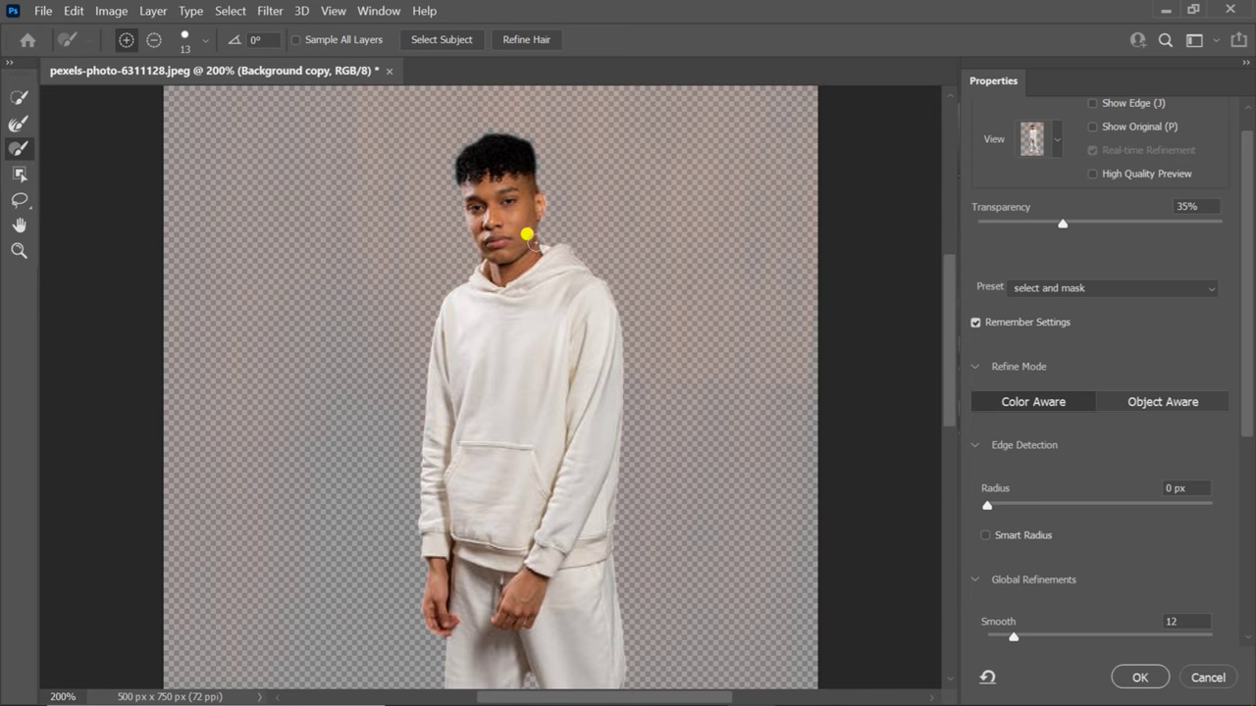
scroll(460, 249, "up", 1)
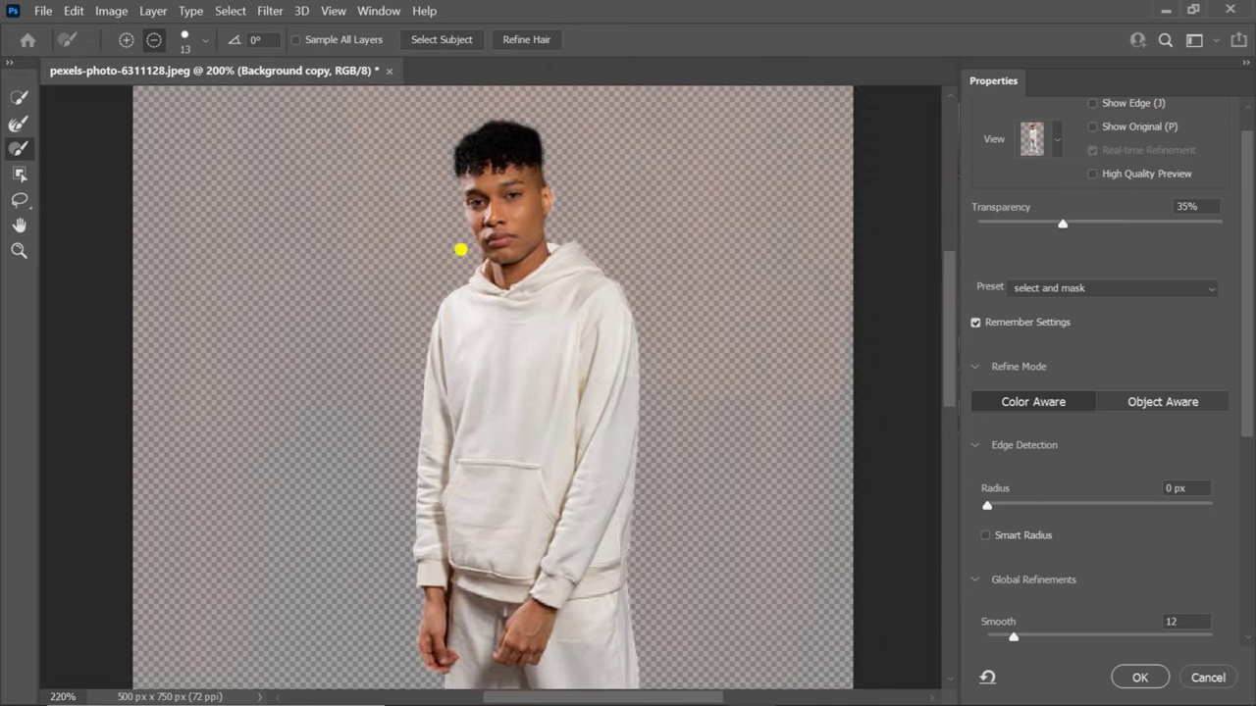
scroll(472, 244, "up", 3)
scroll(472, 243, "up", 2)
scroll(453, 233, "up", 2)
key("bracketleft")
key("bracketleft")
mouse_move(478, 248)
left_mouse_down()
mouse_move(442, 237)
mouse_move(450, 263)
left_mouse_up()
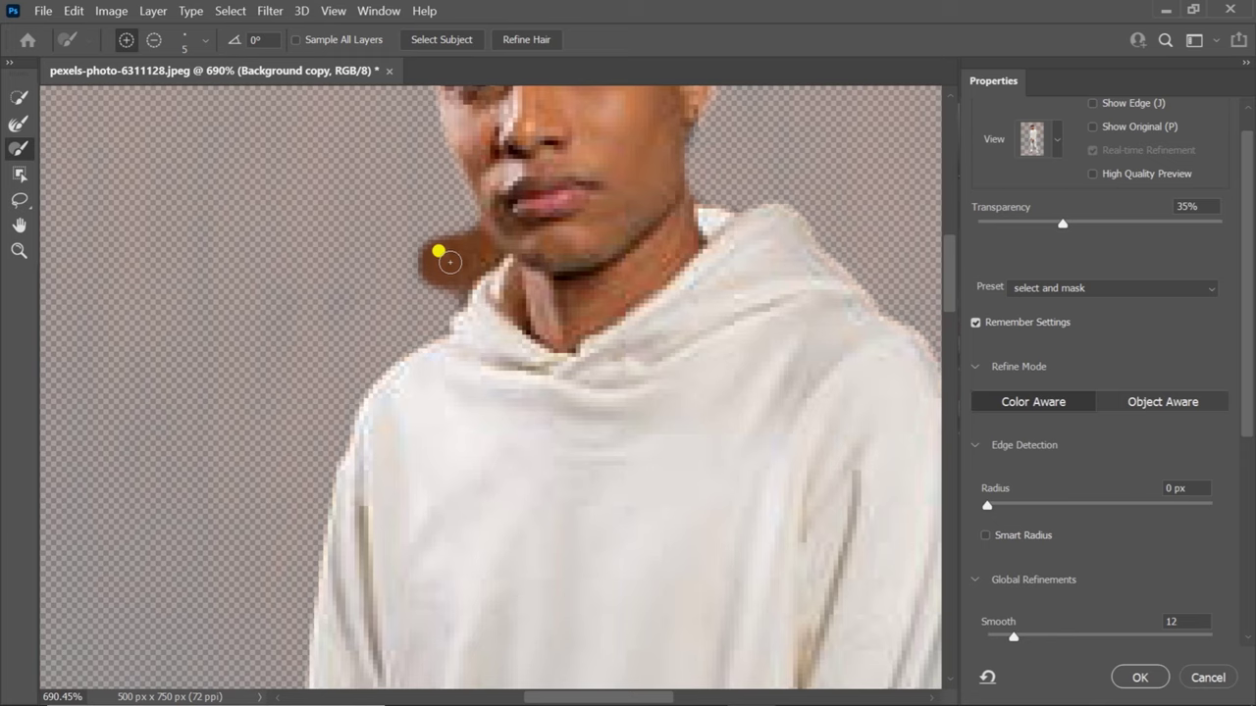
left_click_drag(449, 263, 447, 238)
Subtract the brown patch left of the chin from the selection.
left_click(154, 40)
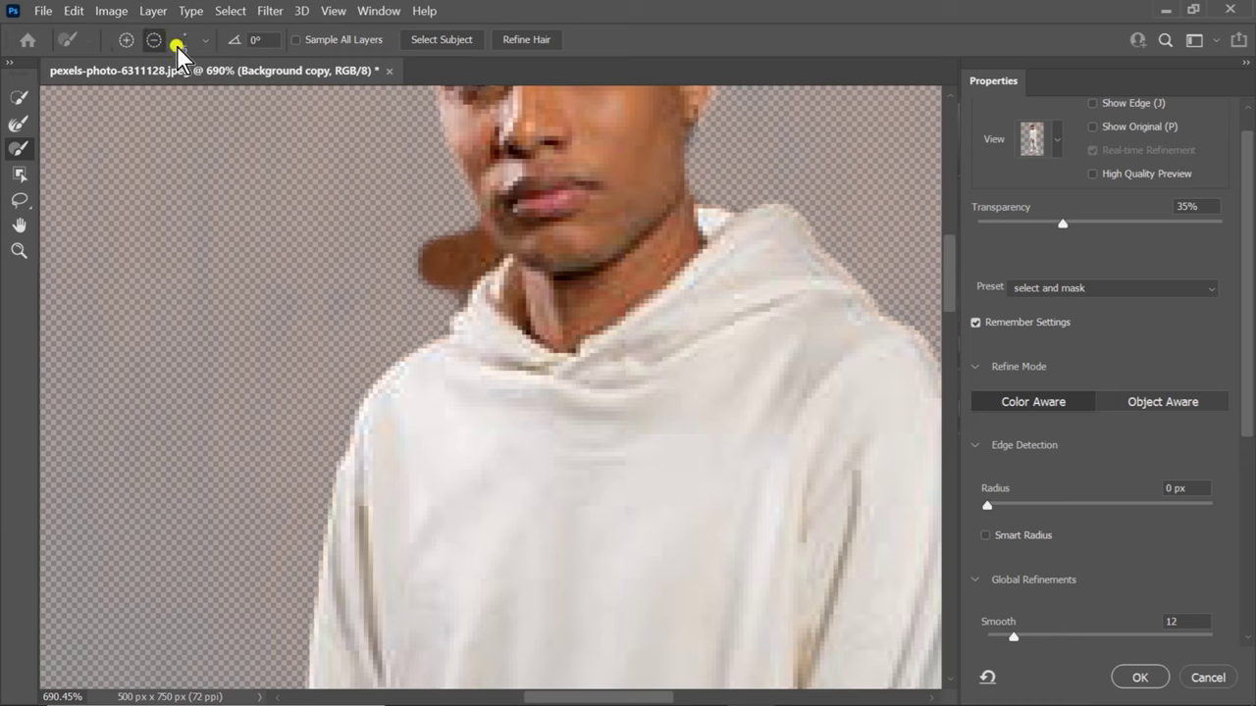
left_click(163, 46)
mouse_move(415, 266)
left_mouse_down()
mouse_move(435, 224)
mouse_move(437, 236)
mouse_move(420, 210)
mouse_move(427, 237)
left_mouse_up()
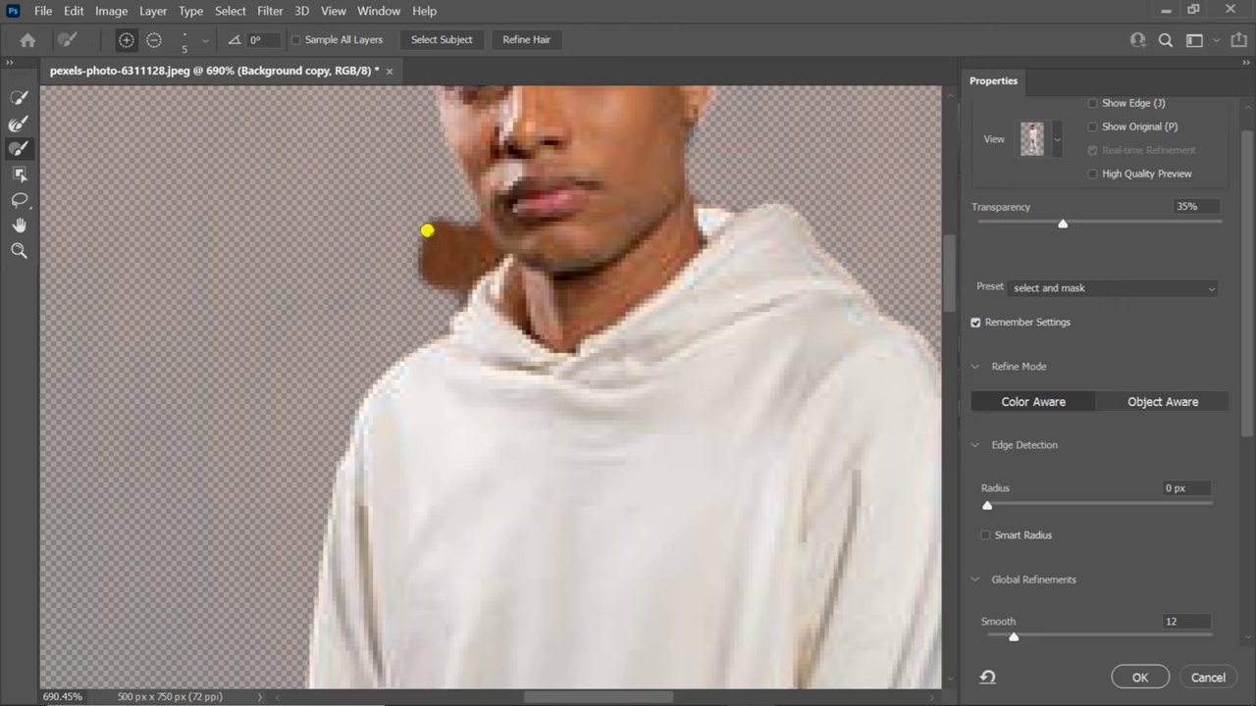
key("alt")
mouse_move(423, 226)
left_mouse_down()
mouse_move(441, 252)
mouse_move(415, 264)
mouse_move(460, 246)
mouse_move(462, 222)
mouse_move(474, 239)
mouse_move(421, 327)
mouse_move(524, 392)
mouse_move(503, 395)
left_mouse_up()
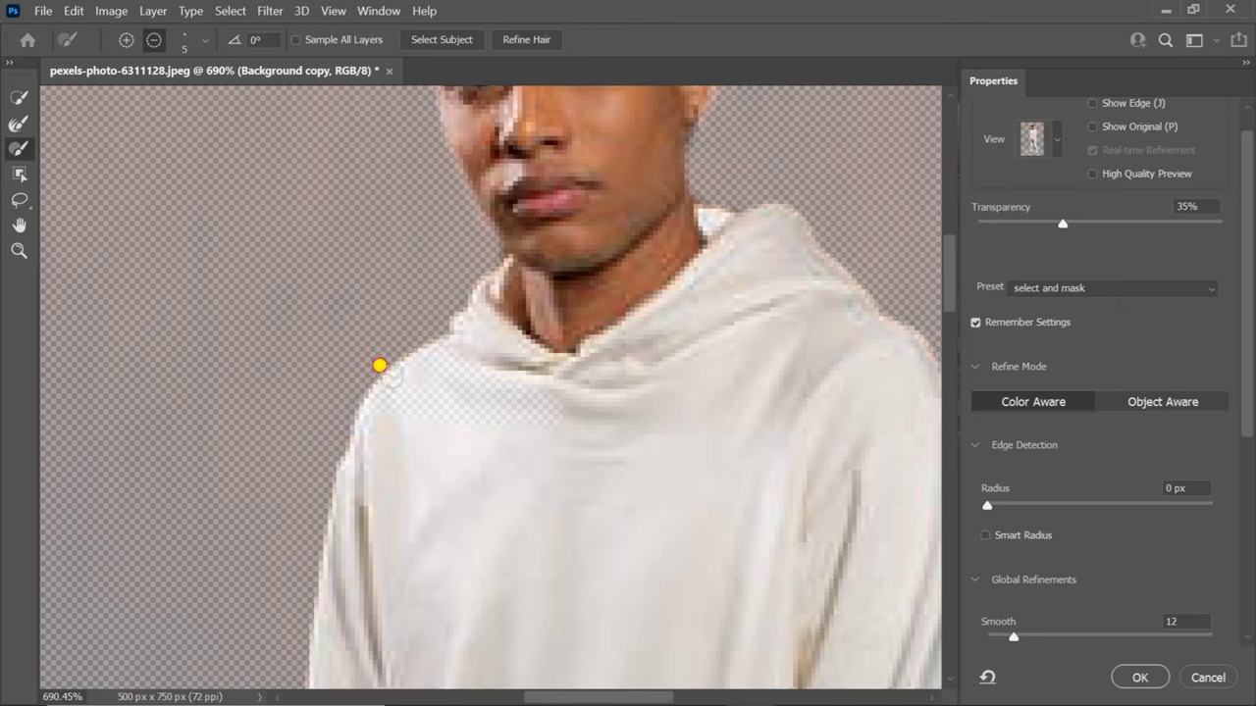
Refine the mask along the forehead and hairline, and turn off Remember Settings.
scroll(700, 364, "down", 3)
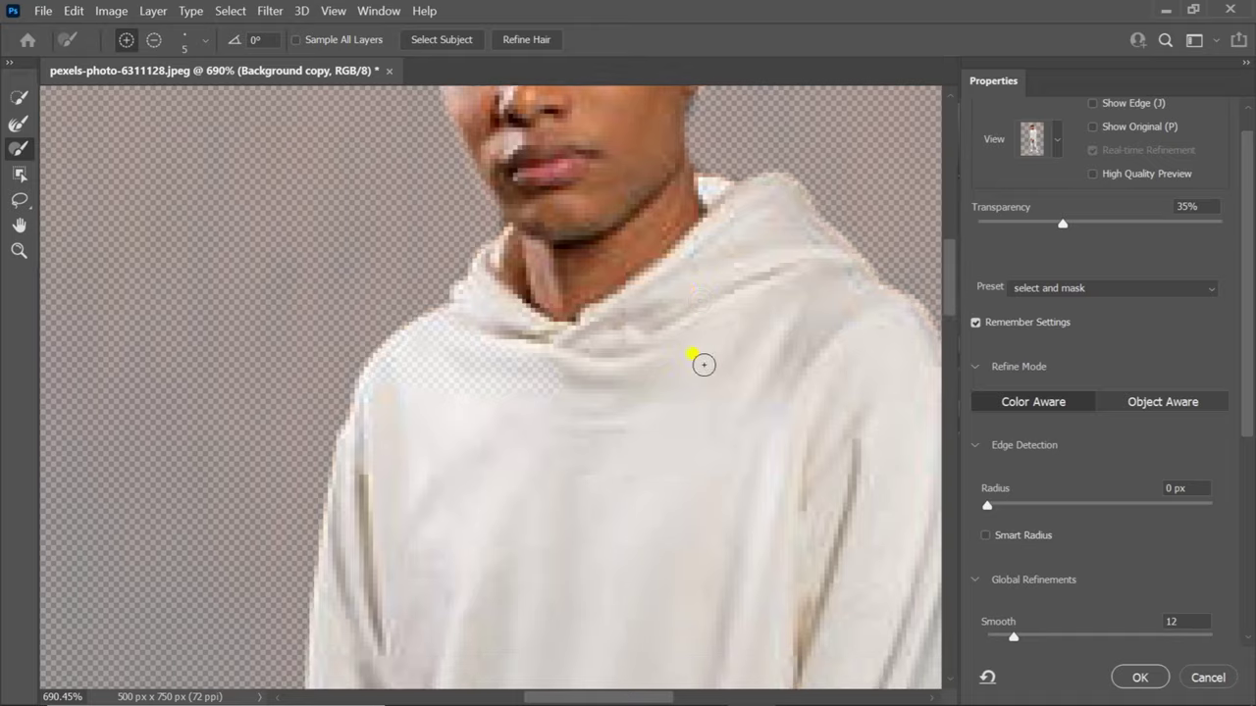
scroll(696, 370, "down", 3)
scroll(691, 380, "down", 5)
scroll(680, 386, "down", 3)
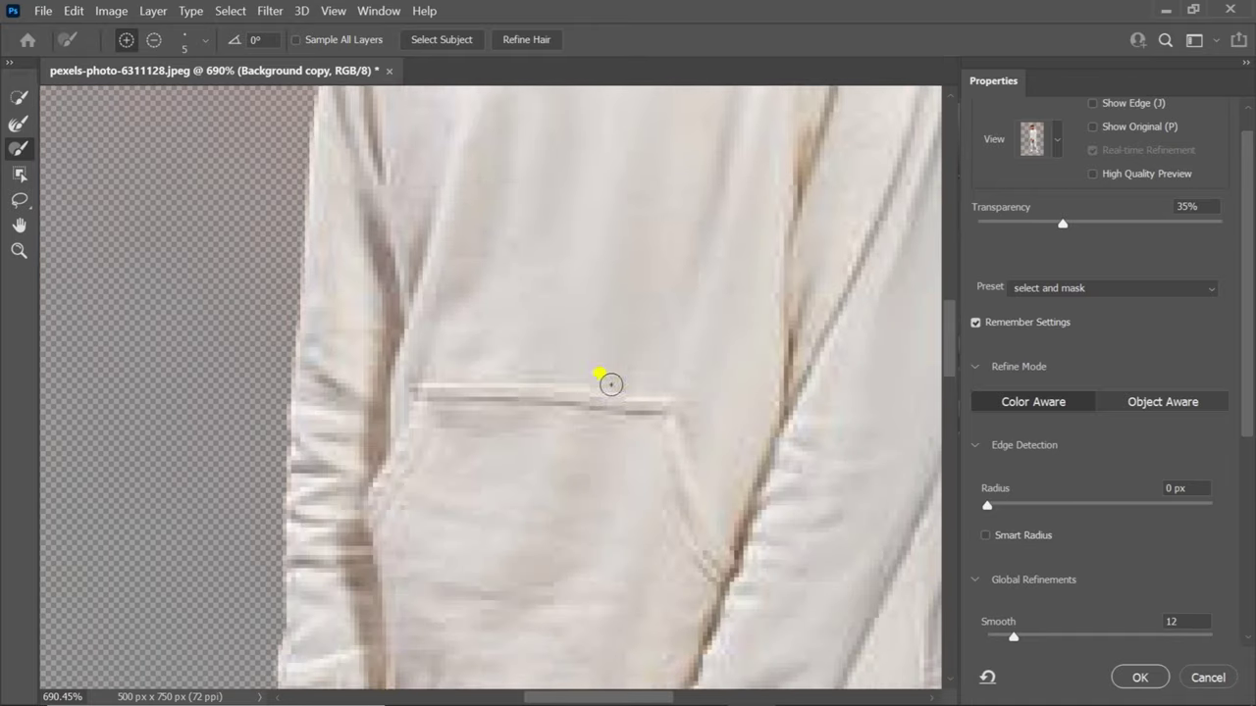
scroll(605, 379, "down", 3)
left_click_drag(687, 324, 430, 472)
scroll(442, 373, "up", 5)
scroll(549, 471, "up", 5)
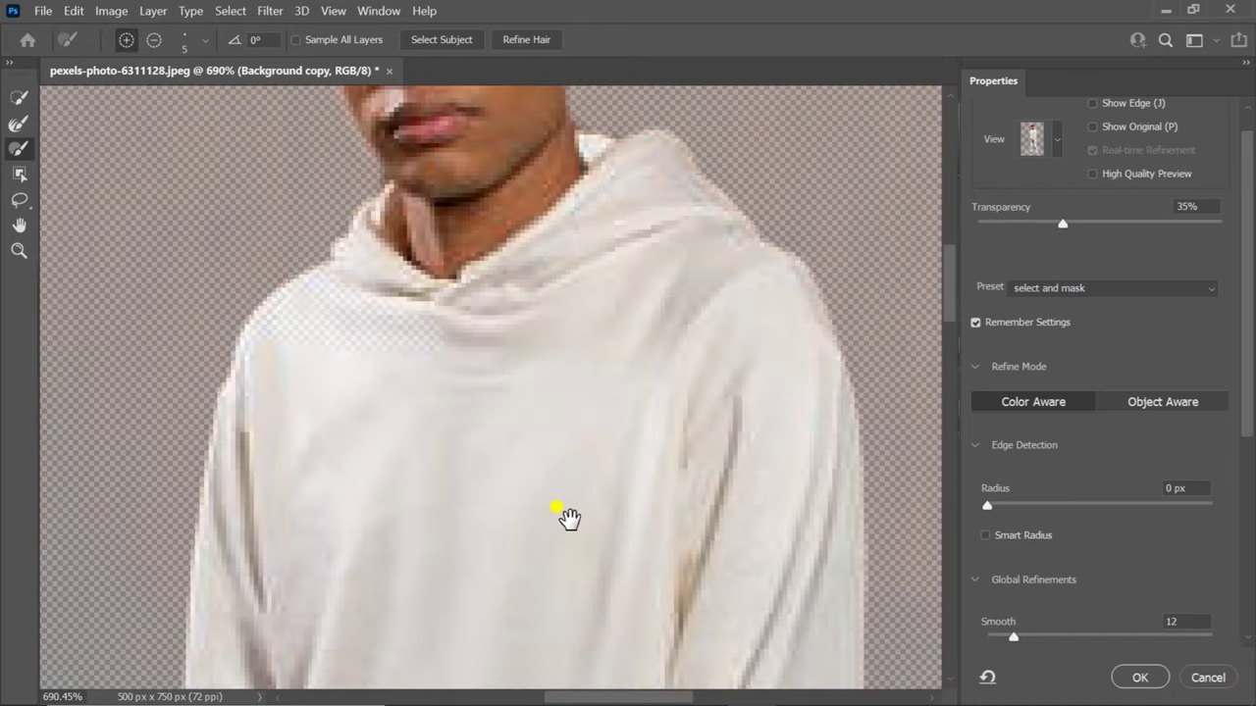
scroll(529, 480, "up", 5)
scroll(512, 446, "up", 4)
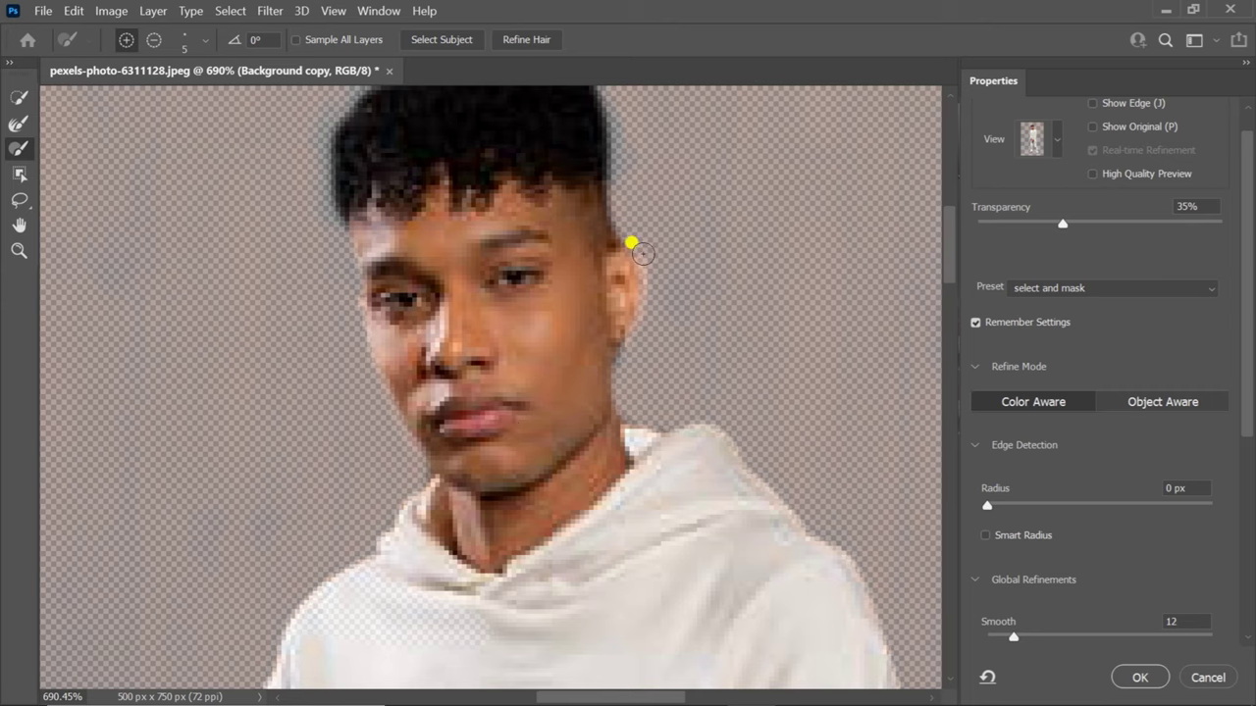
key("alt")
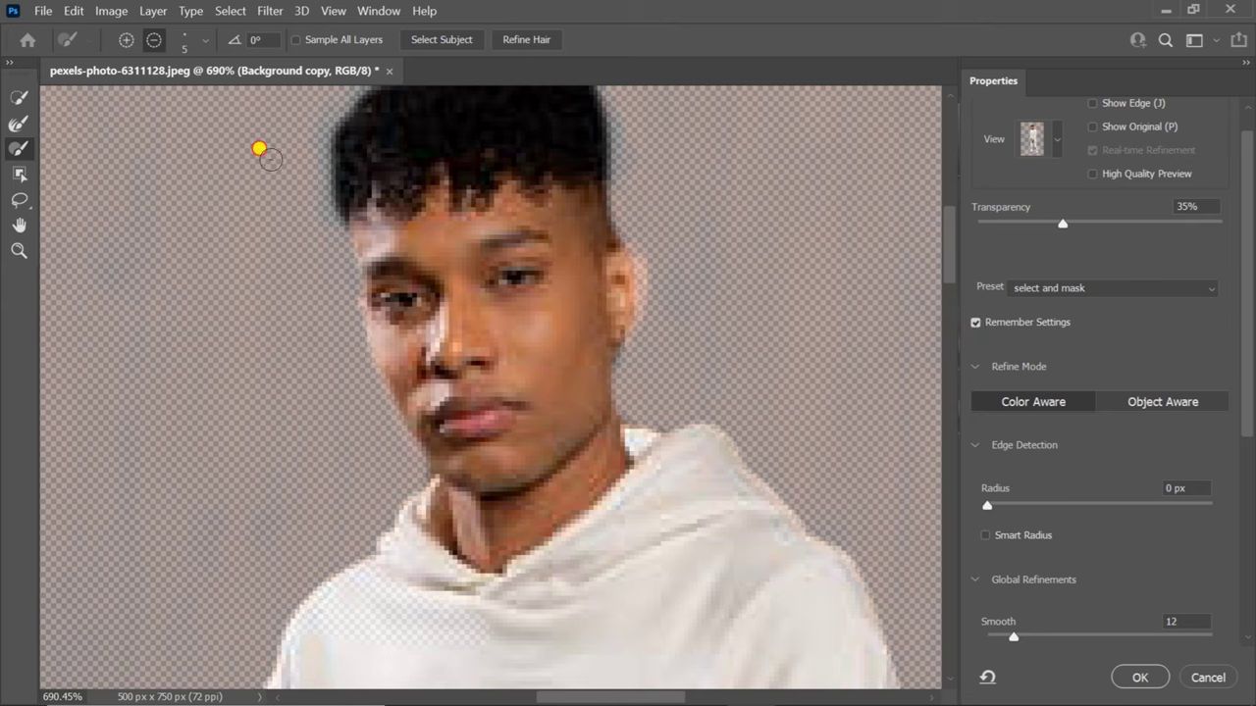
left_click_drag(616, 218, 333, 164)
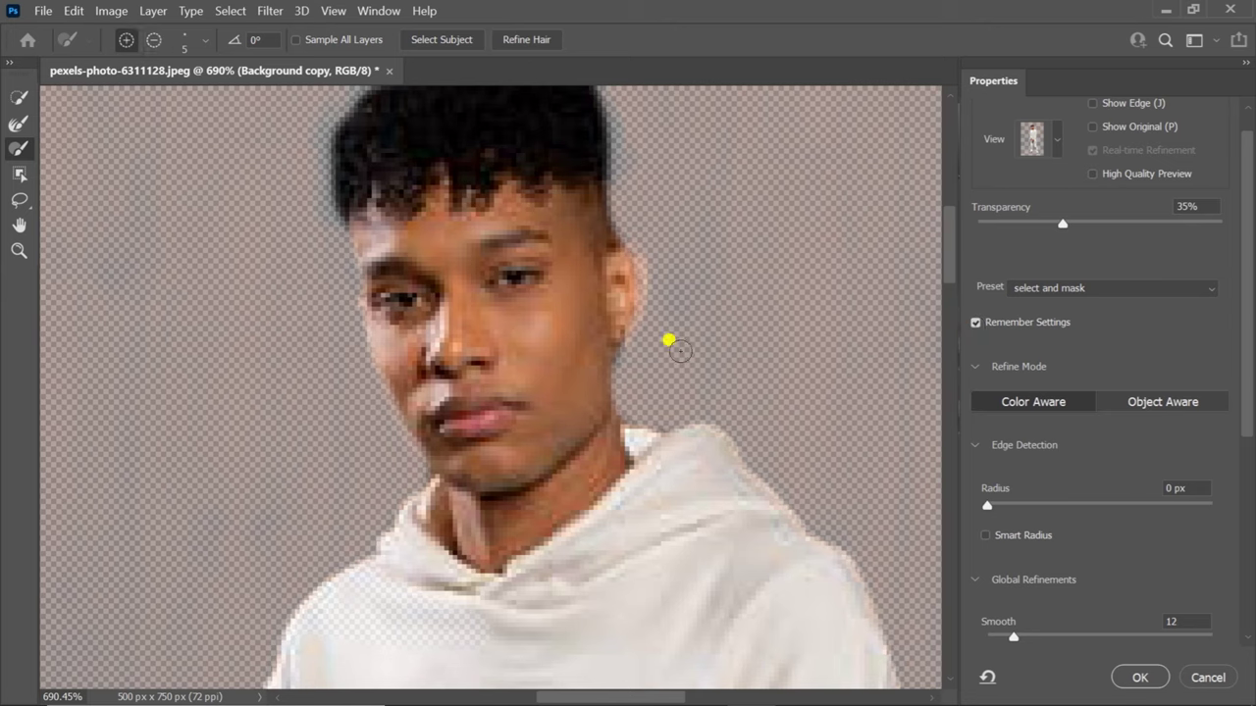
left_click(977, 322)
Output the refined selection to a new layer, Background copy 2, and zoom out to see the whole cutout.
left_click(1137, 679)
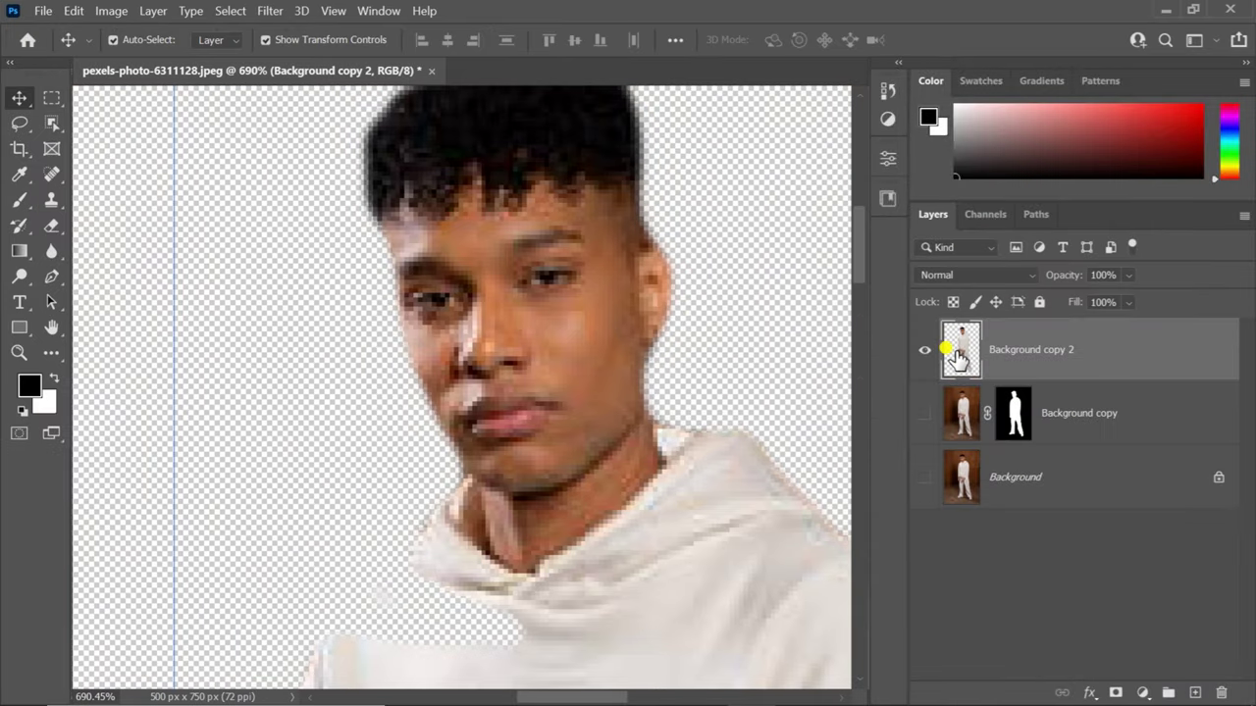
scroll(488, 331, "down", 3)
scroll(450, 334, "down", 2)
scroll(450, 334, "down", 2)
scroll(501, 447, "down", 2)
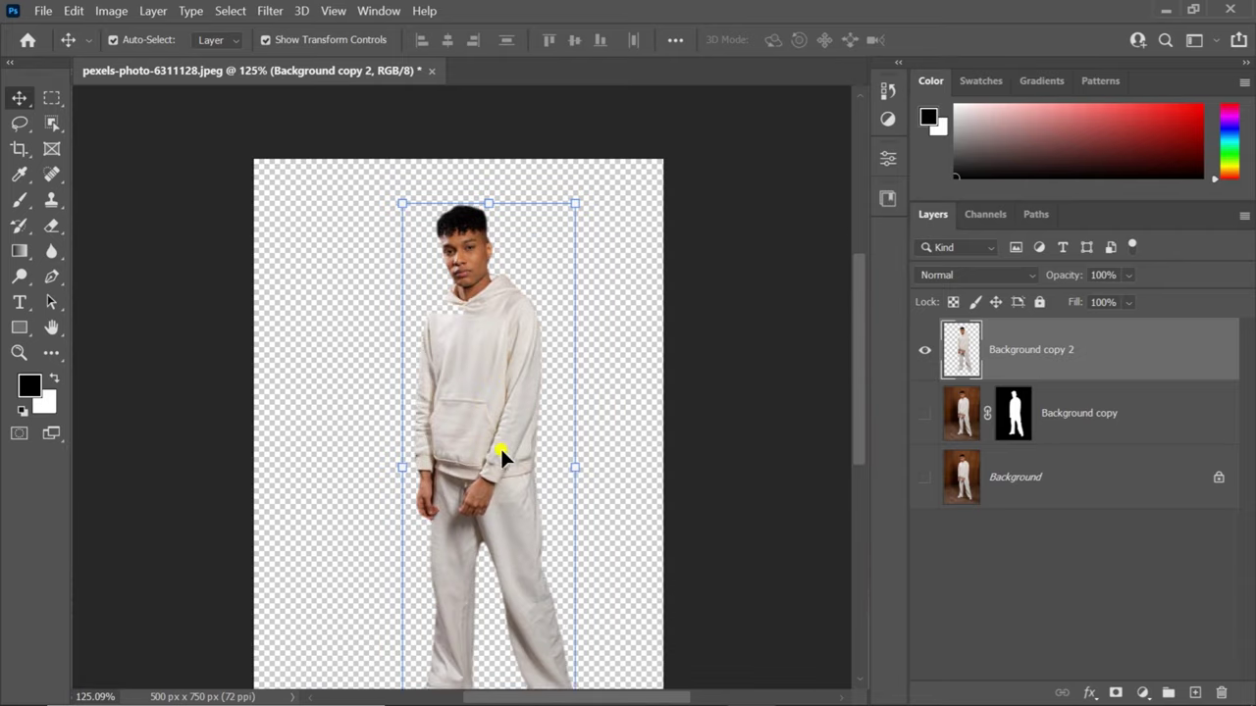
scroll(499, 446, "down", 1)
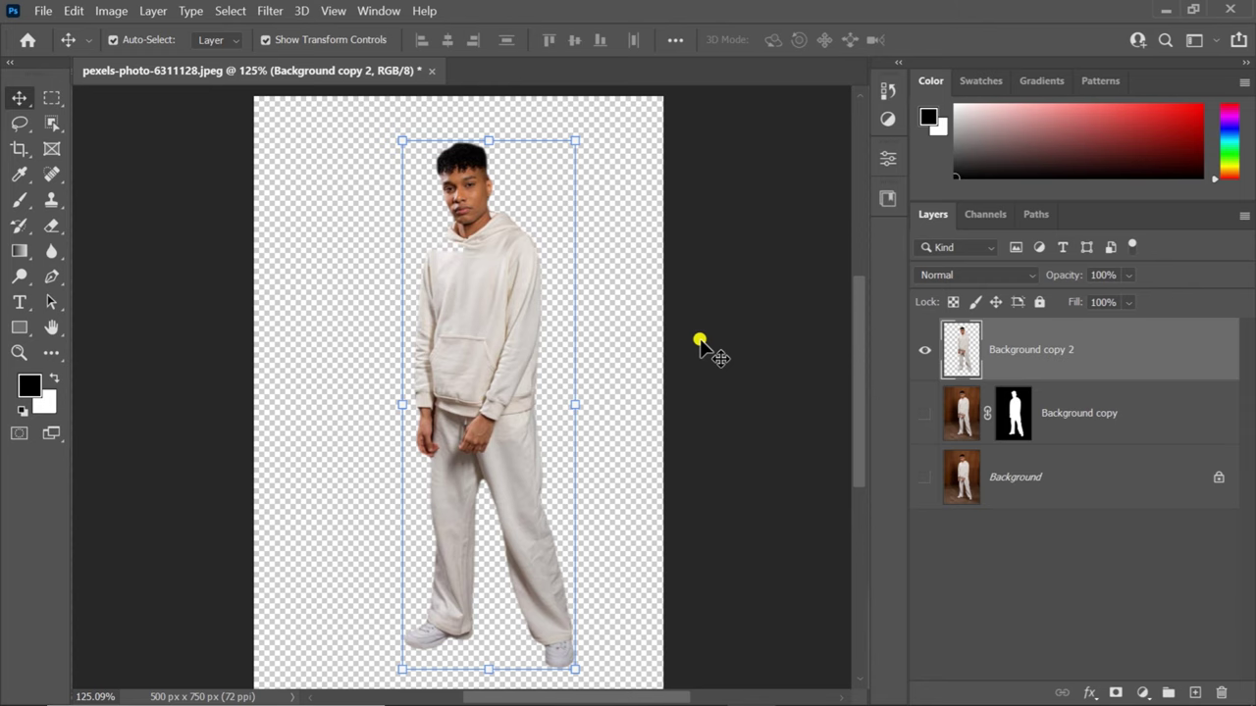
scroll(567, 384, "down", 2)
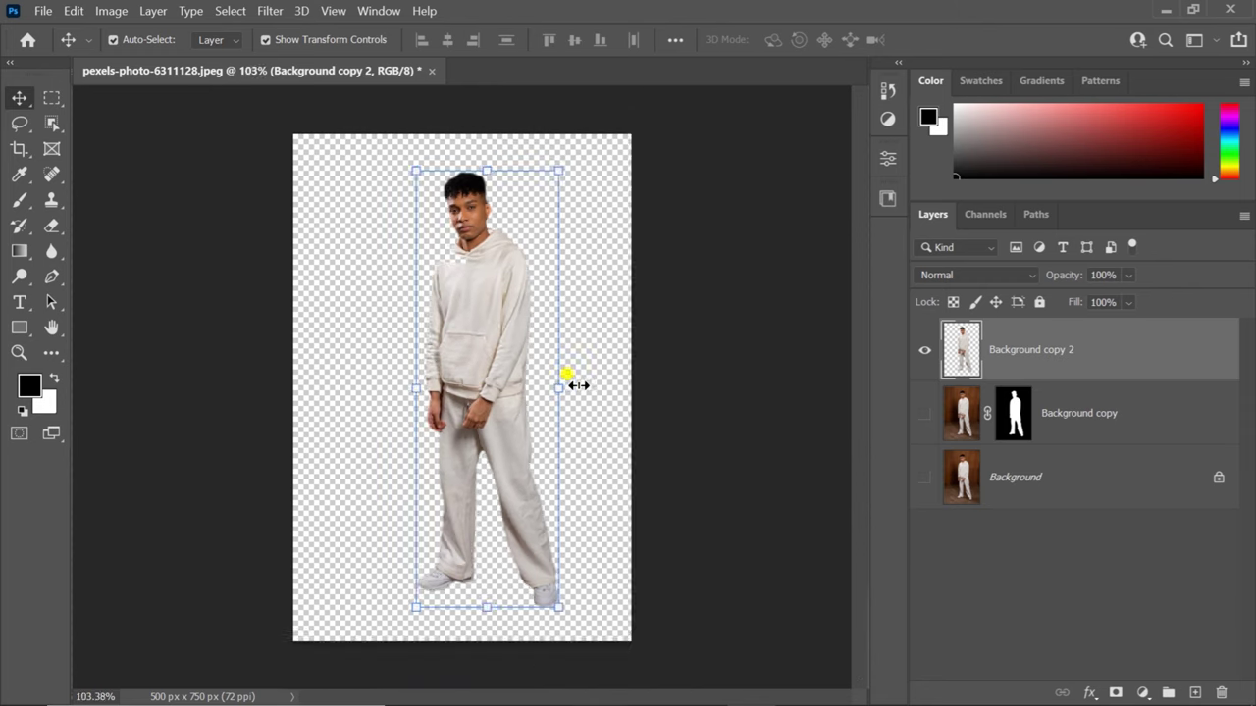
scroll(567, 385, "up", 1)
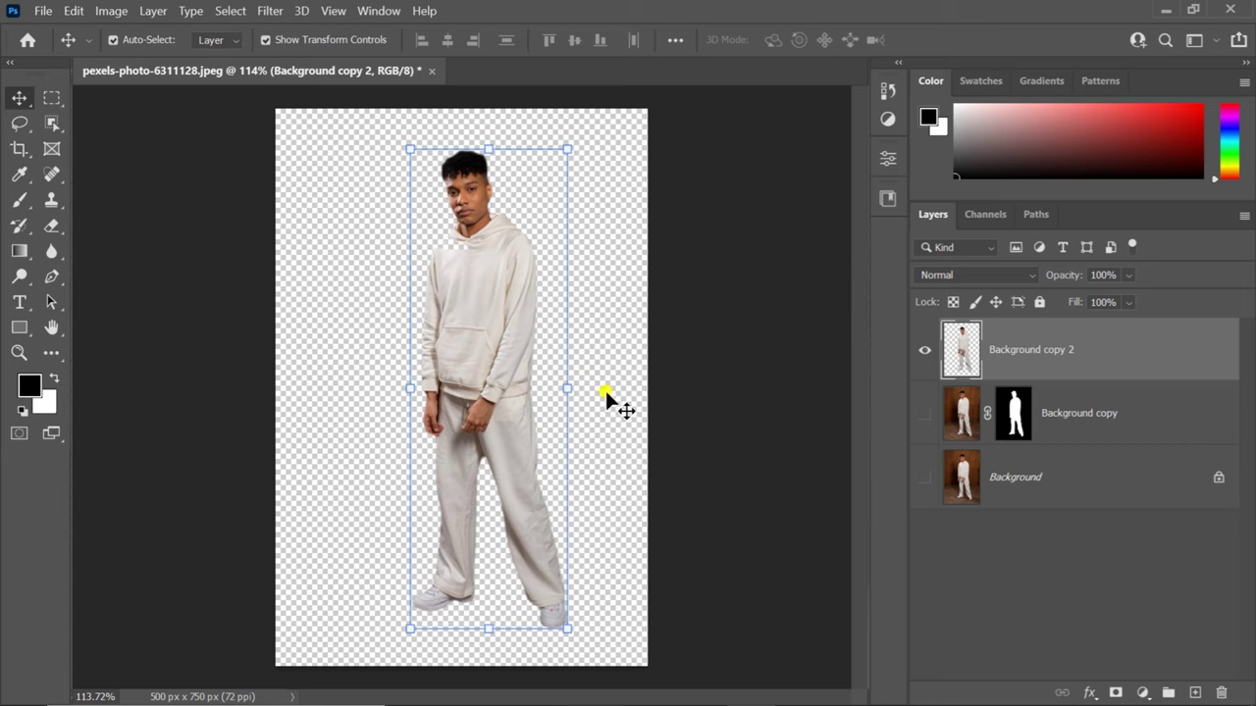